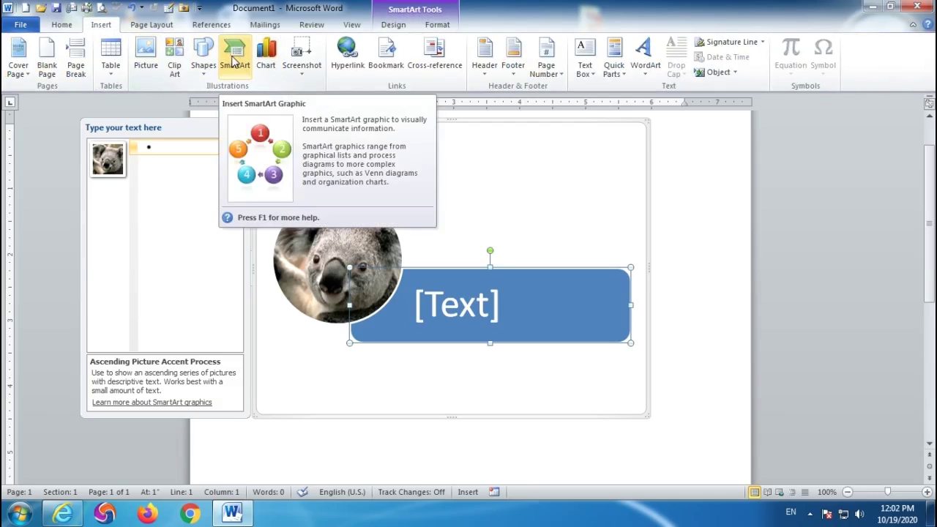
Undo the SmartArt conversion of the koala picture and preview the available picture layouts without applying one.
click(132, 8)
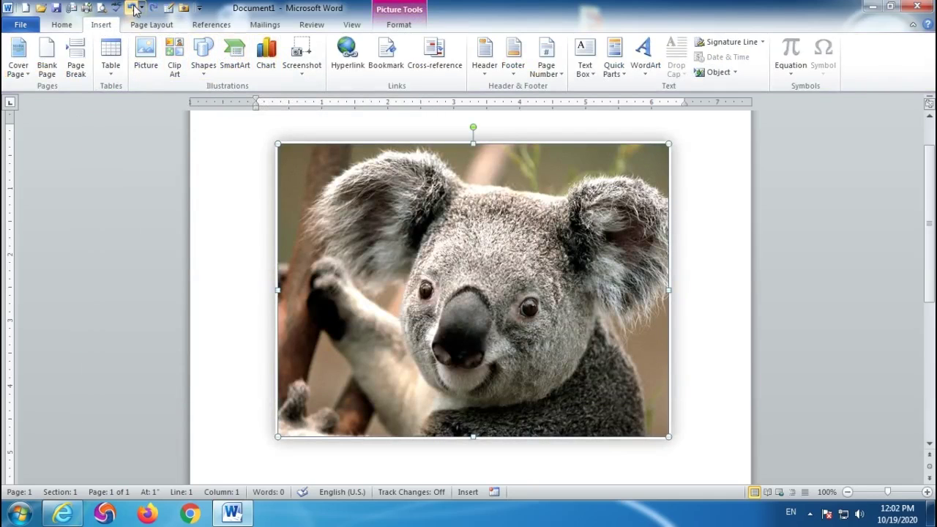
click(404, 25)
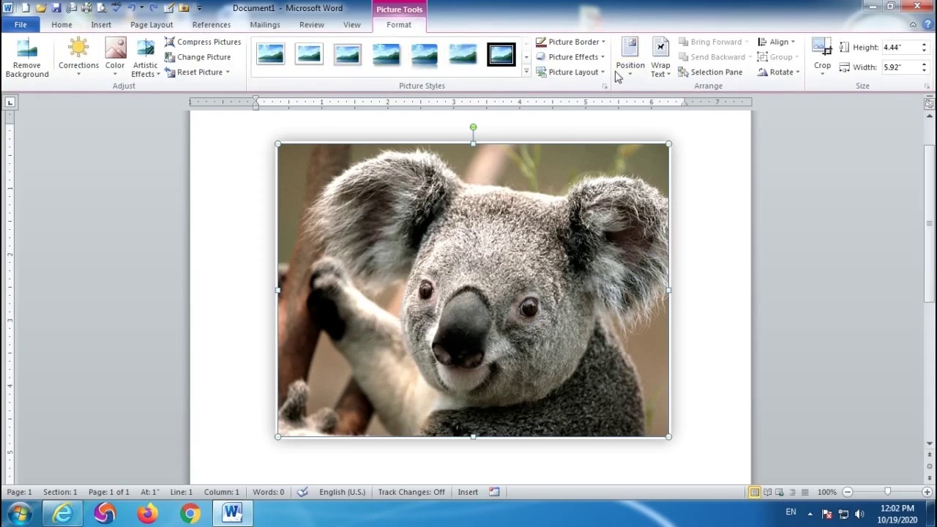
click(573, 72)
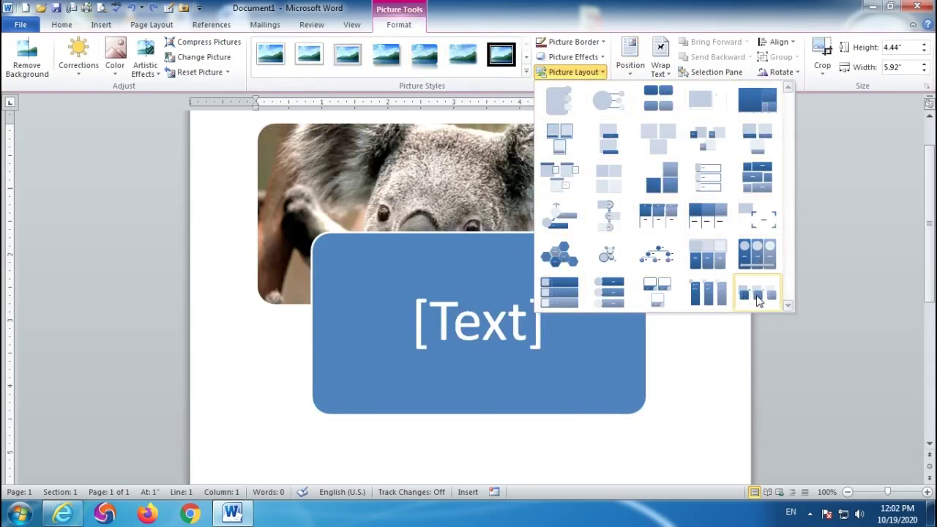
click(609, 33)
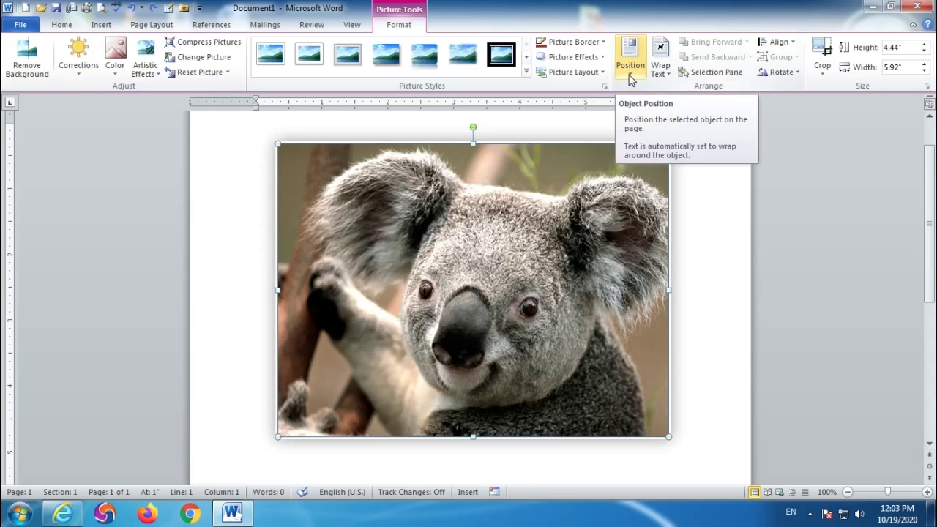
Shrink the koala picture to about 2.06" high by 2.75" wide and clear its white frame and shadow effect.
drag(670, 435, 448, 282)
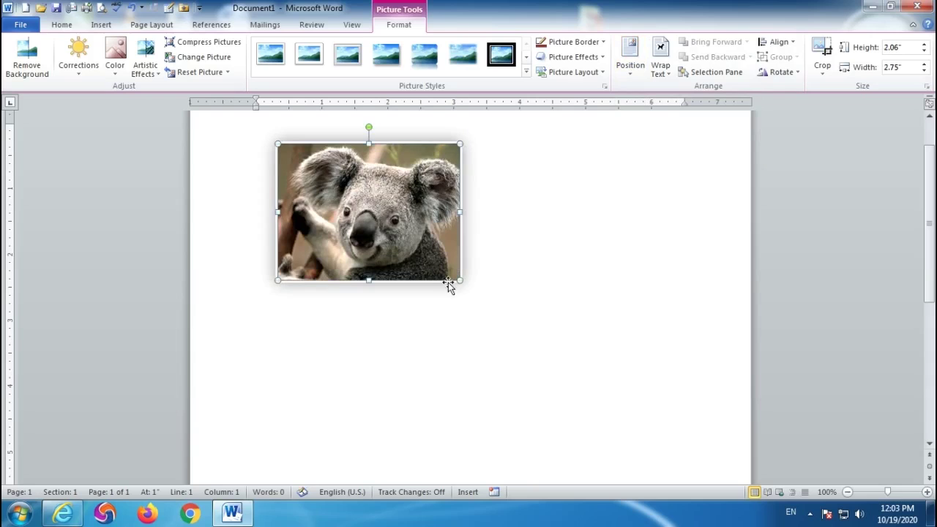
click(581, 59)
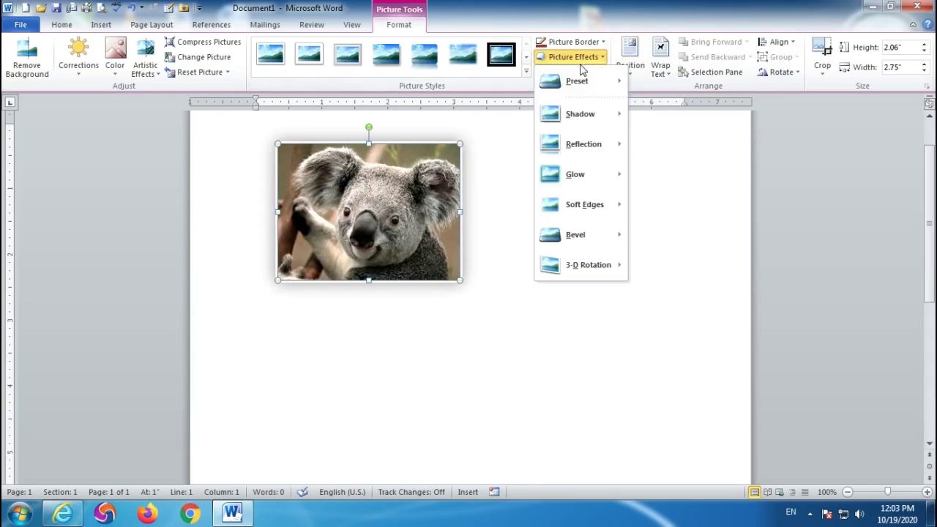
click(639, 128)
click(542, 345)
click(328, 185)
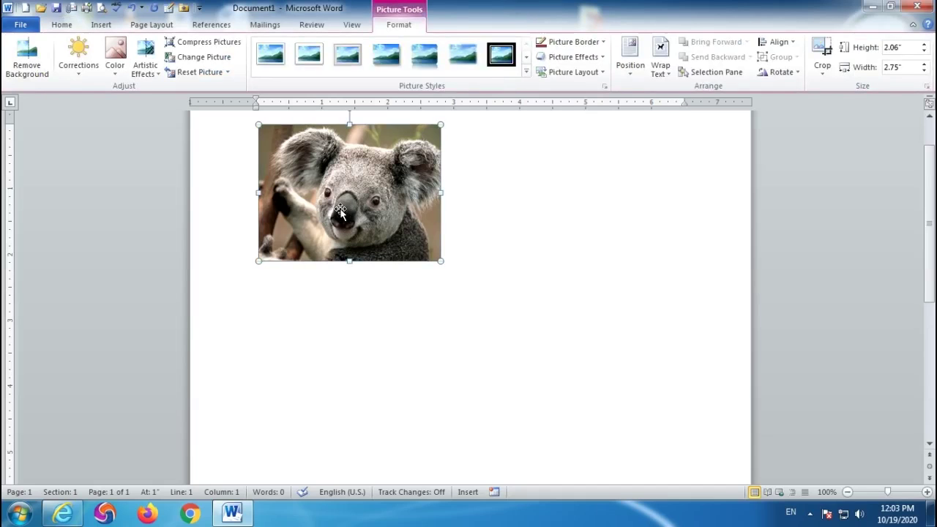
Position the picture In Line with Text and try to move it freely down the page.
scroll(470, 286, down, 5)
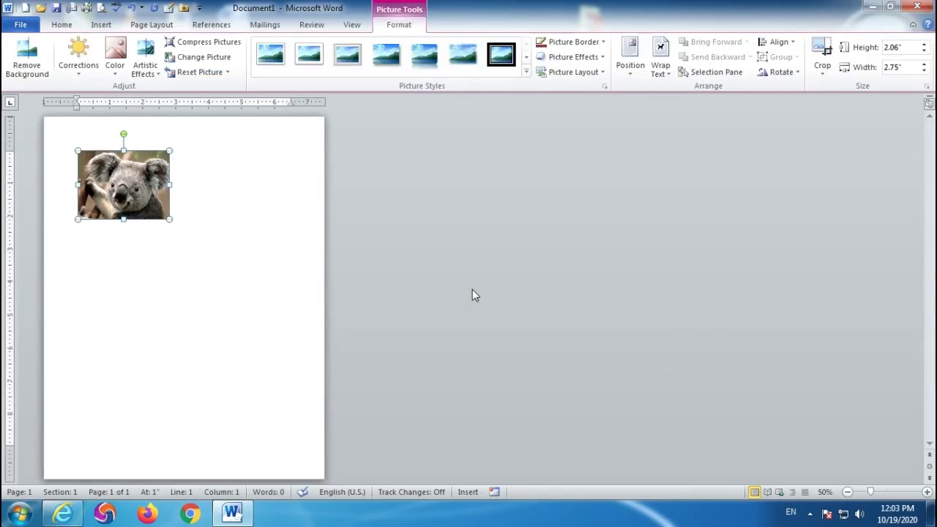
click(633, 76)
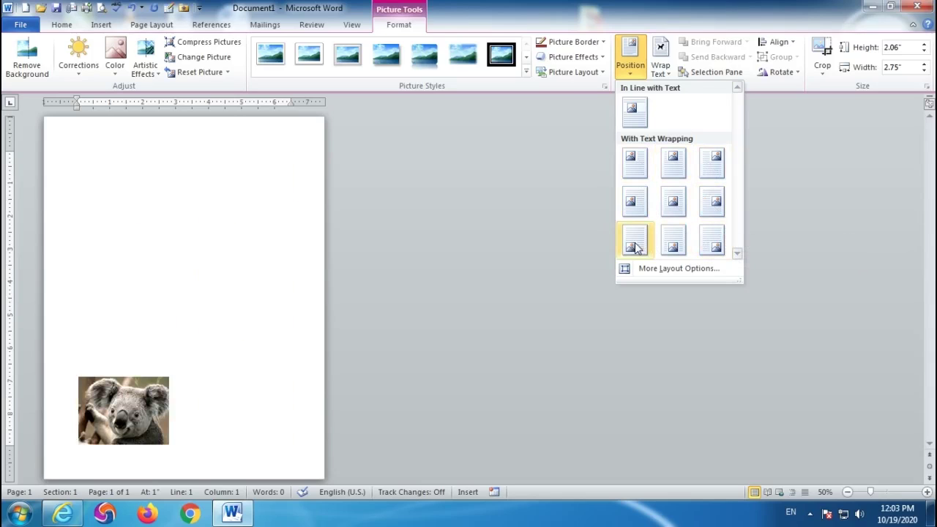
click(634, 117)
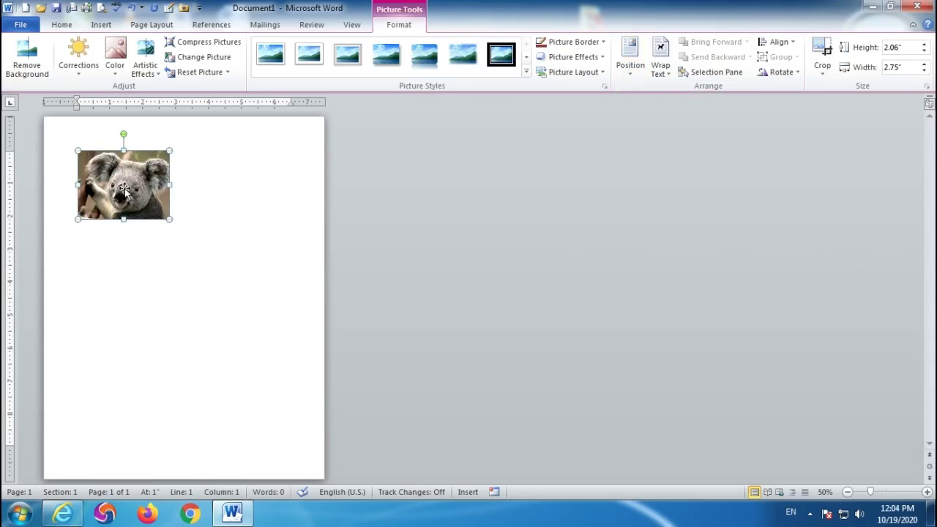
drag(123, 189, 177, 253)
drag(255, 351, 256, 353)
drag(124, 184, 217, 333)
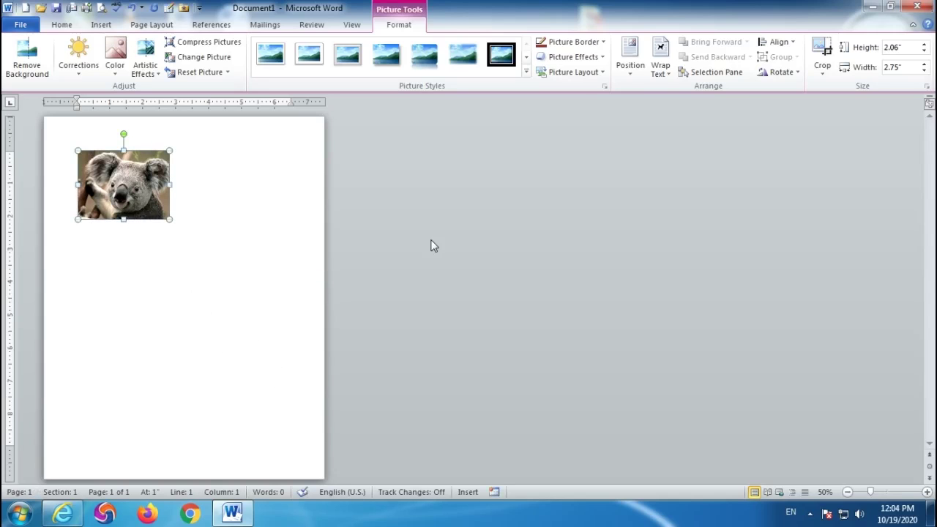
Position the picture at the page's top left with square text wrapping and move it to the lower right of the page.
click(630, 58)
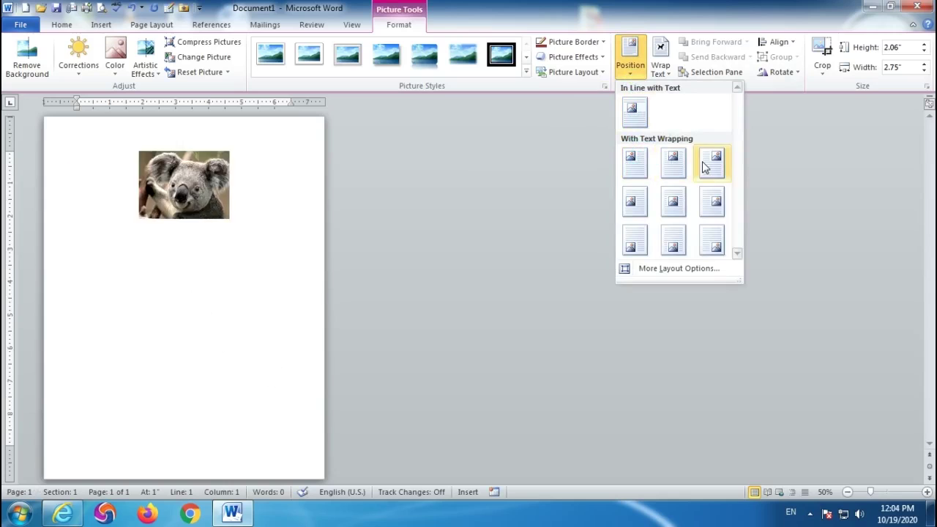
click(634, 167)
mouse_move(127, 189)
mouse_down()
mouse_move(212, 294)
mouse_move(131, 205)
mouse_up()
drag(131, 205, 222, 339)
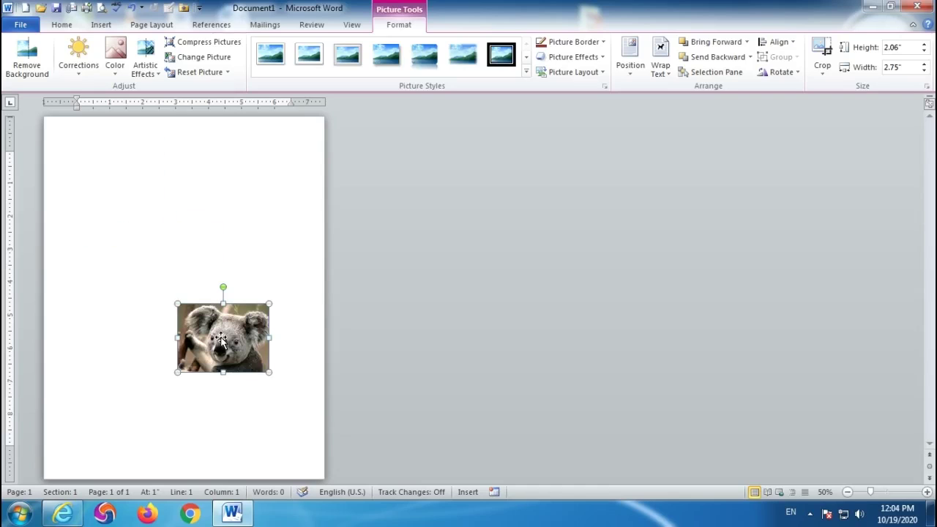
Position the picture In Line with Text and enter "bharat is the best" directly after it.
click(632, 68)
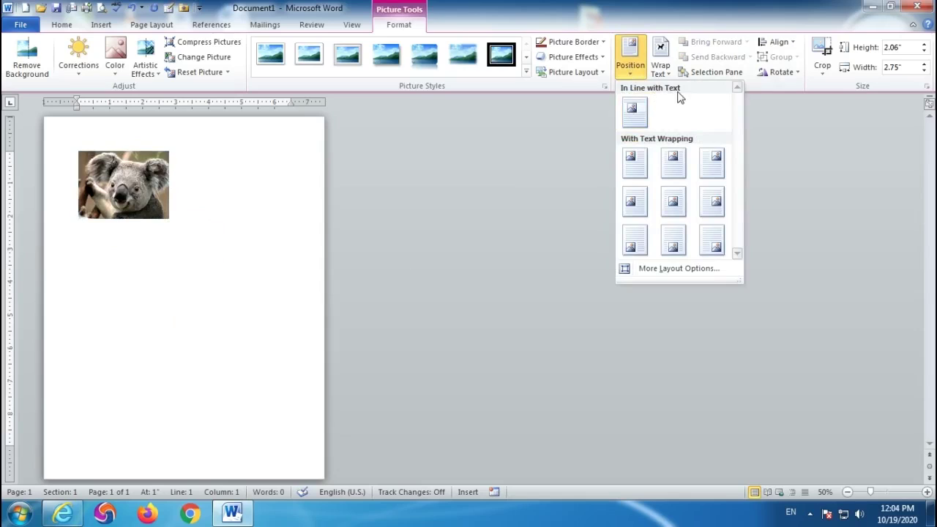
click(633, 111)
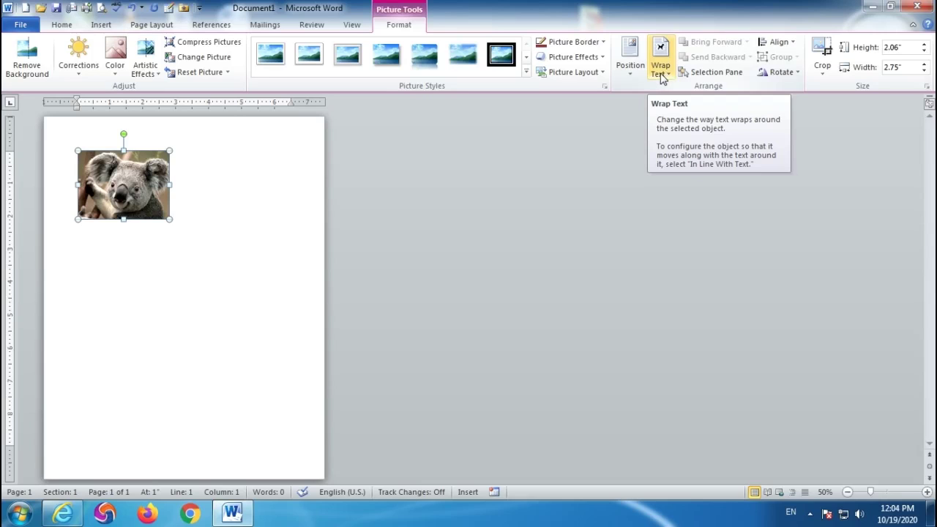
click(189, 216)
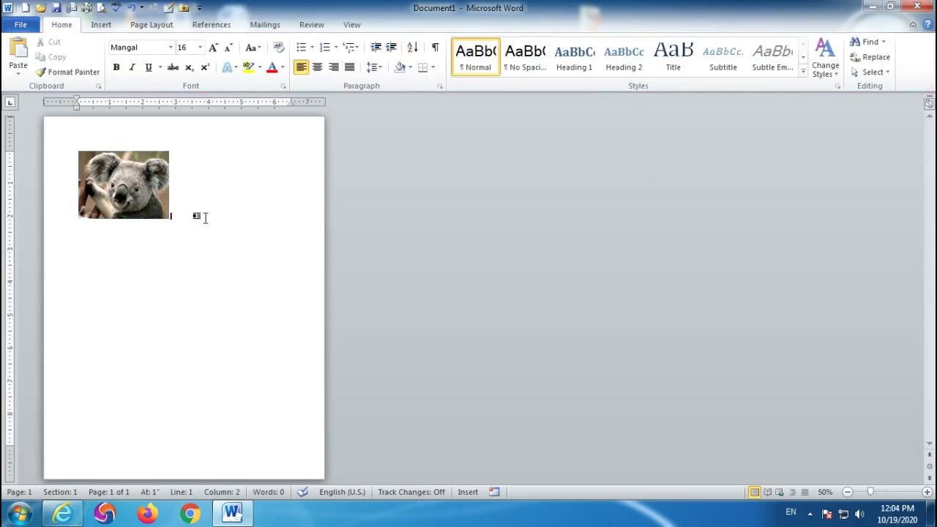
text(bharat is the best)
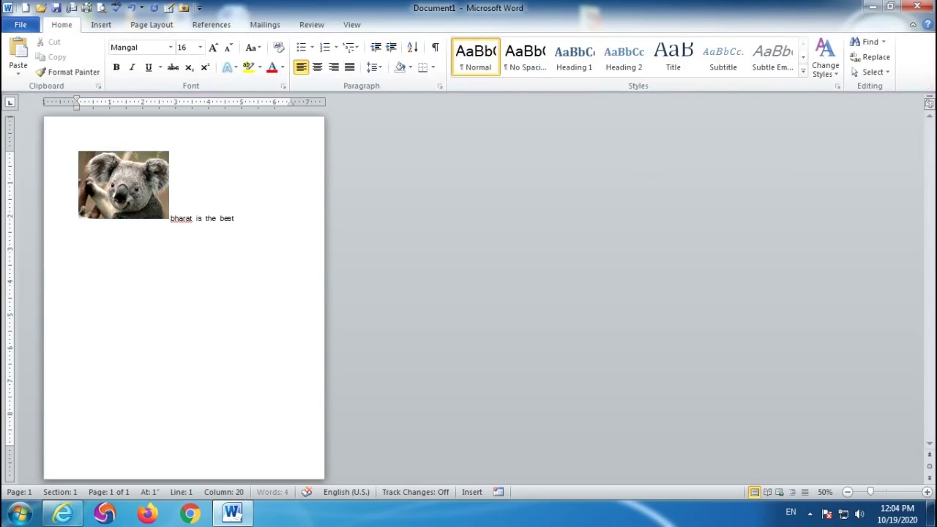
Copy the phrase "bharat is the best" and paste it repeatedly until the text fills most of the page.
drag(248, 216, 176, 231)
key(ctrl+c)
key(ctrl+v)
key(ctrl+v)
key(ctrl+v)
key(ctrl+v)
key(ctrl+v)
key(ctrl+v)
key(ctrl+v)
key(ctrl+v)
key(ctrl+v)
key(ctrl+v)
key(ctrl+v)
key(ctrl+v)
key(ctrl+v)
key(ctrl+v)
key(ctrl+v)
key(ctrl+v)
key(ctrl+v)
key(ctrl+v)
key(ctrl+v)
key(ctrl+v)
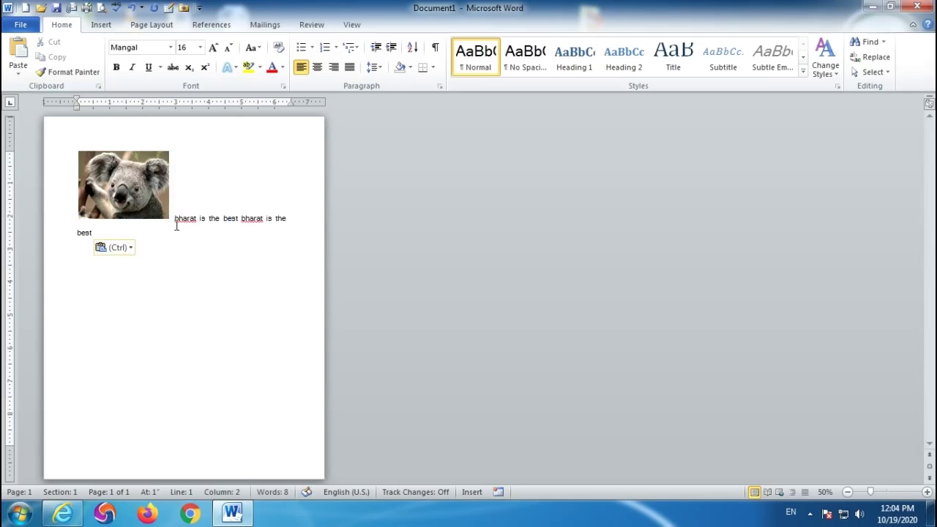
key(ctrl+v)
key(ctrl+v)
key(ctrl+v)
key(ctrl+v)
key(ctrl+v)
key(ctrl+v)
key(ctrl+v)
key(ctrl+v)
key(ctrl+v)
key(ctrl+v)
key(ctrl+v)
key(ctrl+v)
key(ctrl+v)
key(ctrl+v)
key(ctrl+v)
key(ctrl+v)
key(ctrl+v)
key(ctrl+v)
key(ctrl+v)
key(ctrl+v)
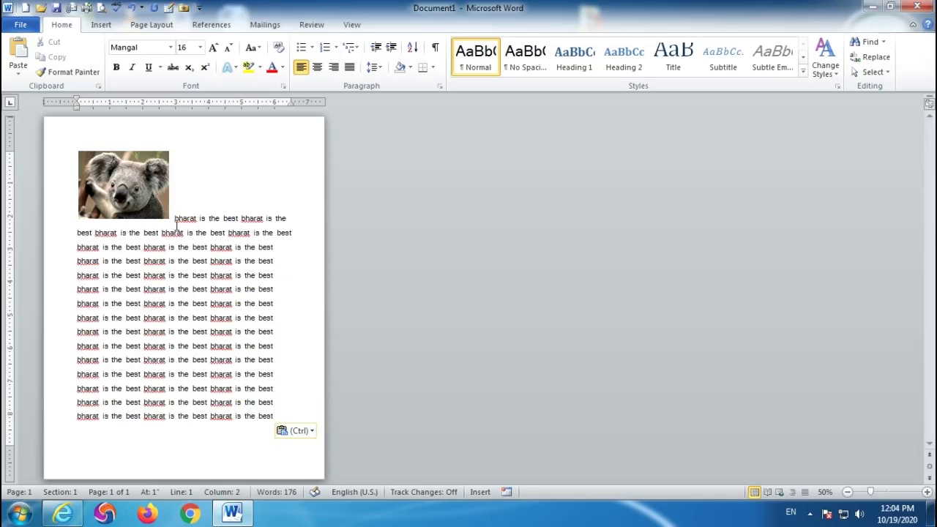
Justify the paragraph of repeated "bharat is the best" text.
drag(210, 303, 233, 314)
click(199, 289)
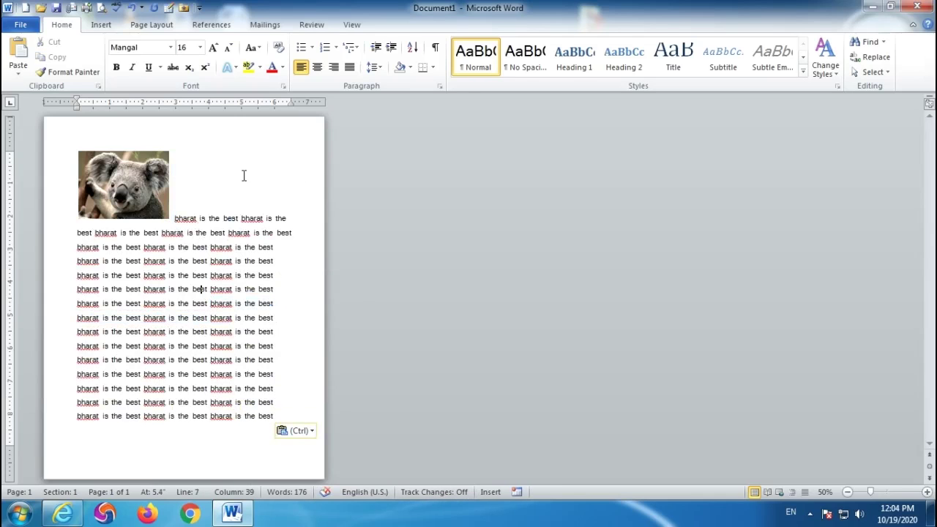
click(350, 67)
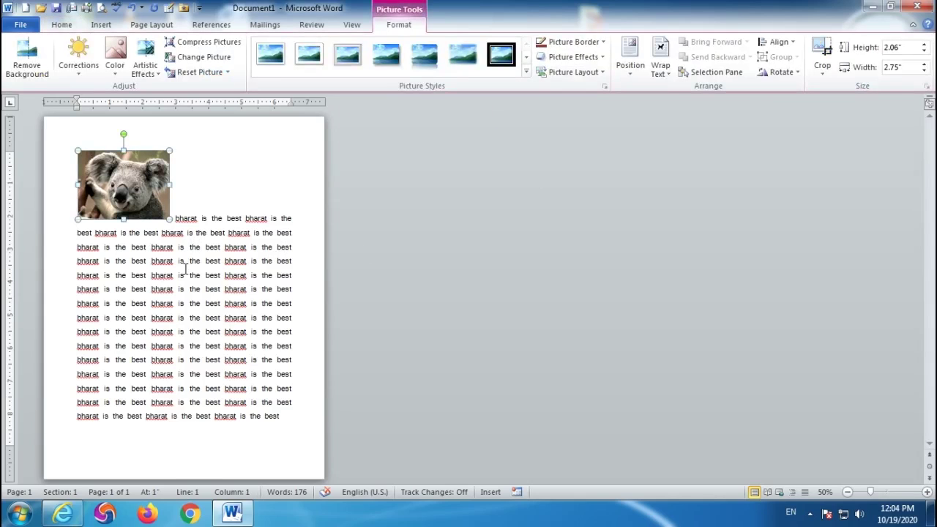
Move the in-line picture after the first line's opening phrase and on to the third line after "bharat is".
ctrl+scroll(183, 273, up, 7)
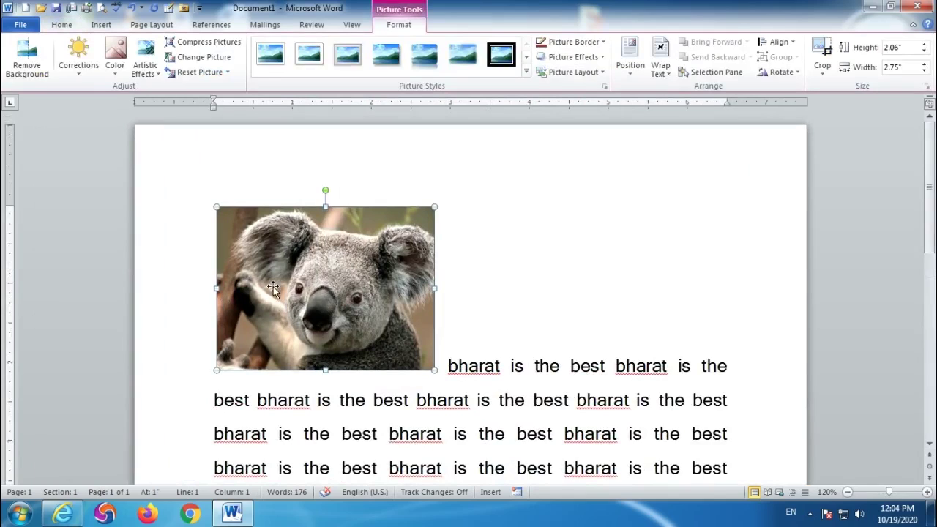
drag(333, 300, 612, 316)
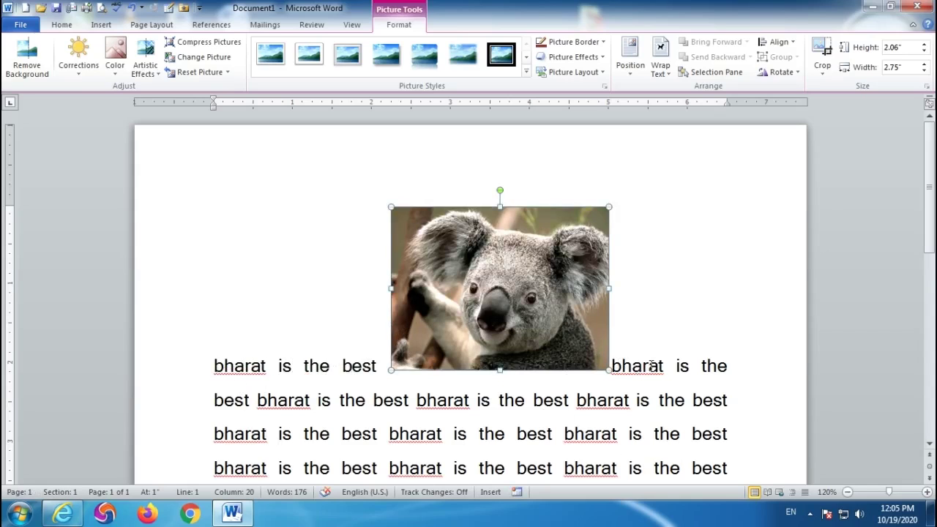
drag(485, 307, 481, 445)
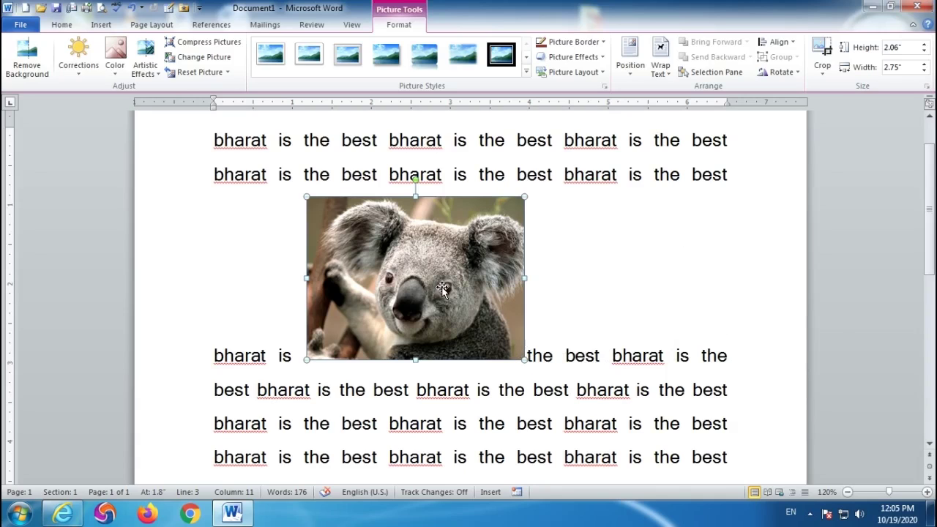
scroll(445, 284, up, 2)
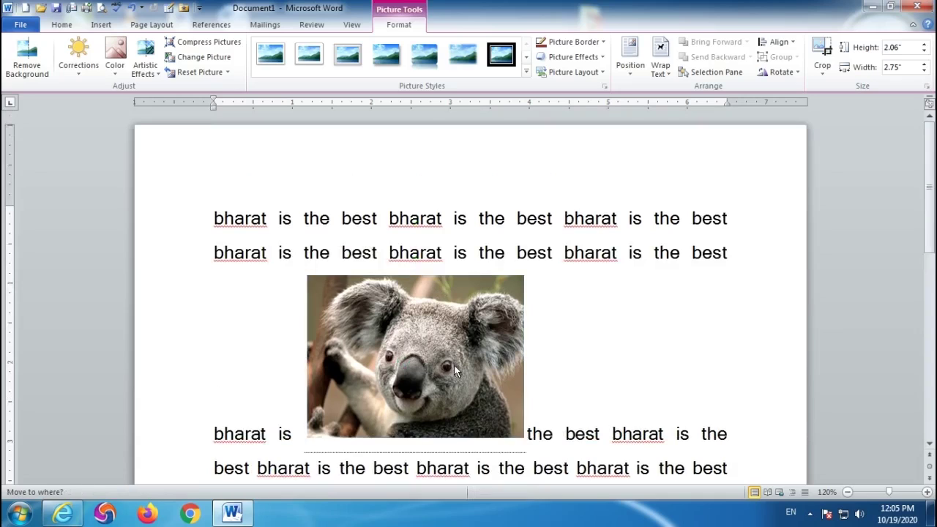
Set the picture's text wrapping to Square and move it further down into the middle of the paragraph.
click(661, 69)
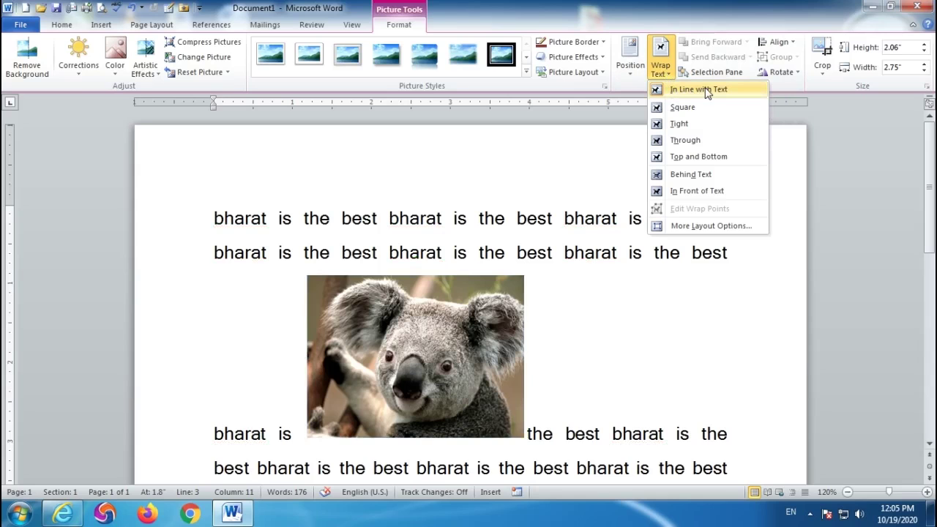
click(697, 109)
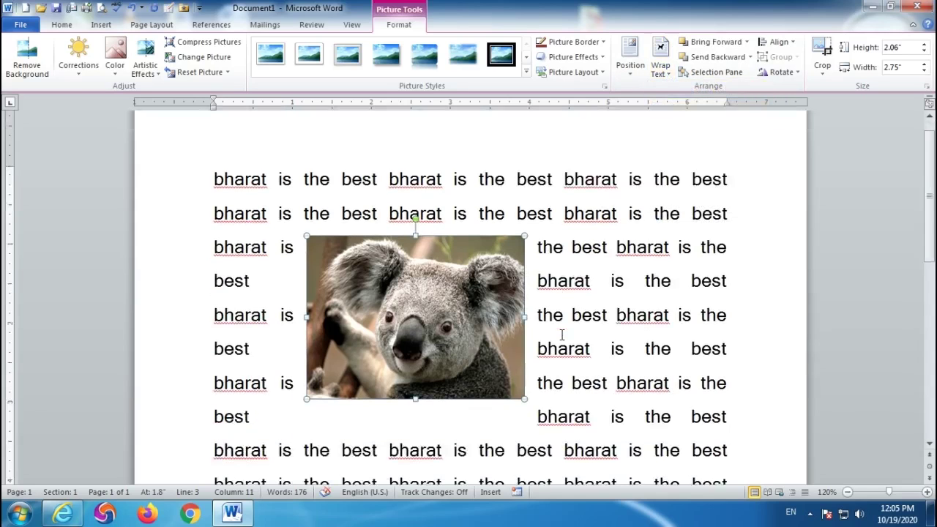
scroll(560, 334, down, 2)
drag(417, 208, 457, 355)
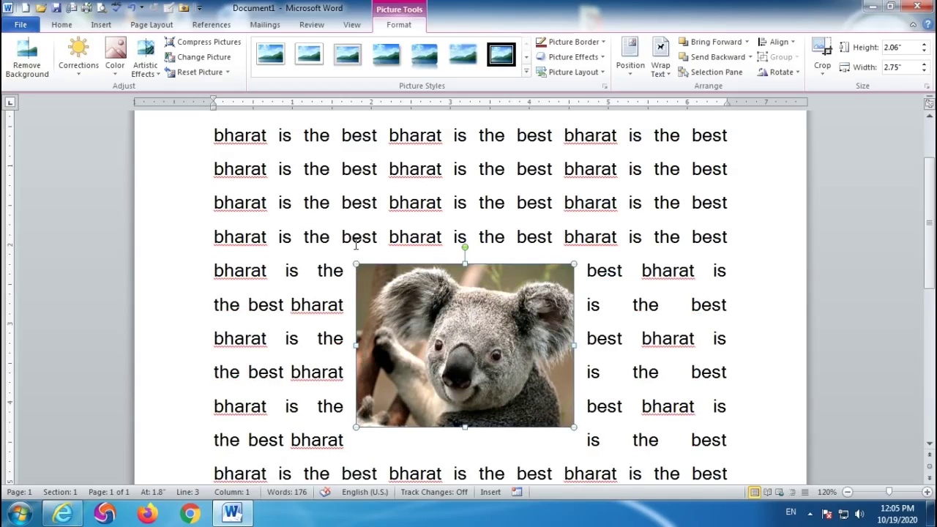
Try Tight text wrapping on the picture and return it to Square.
click(661, 59)
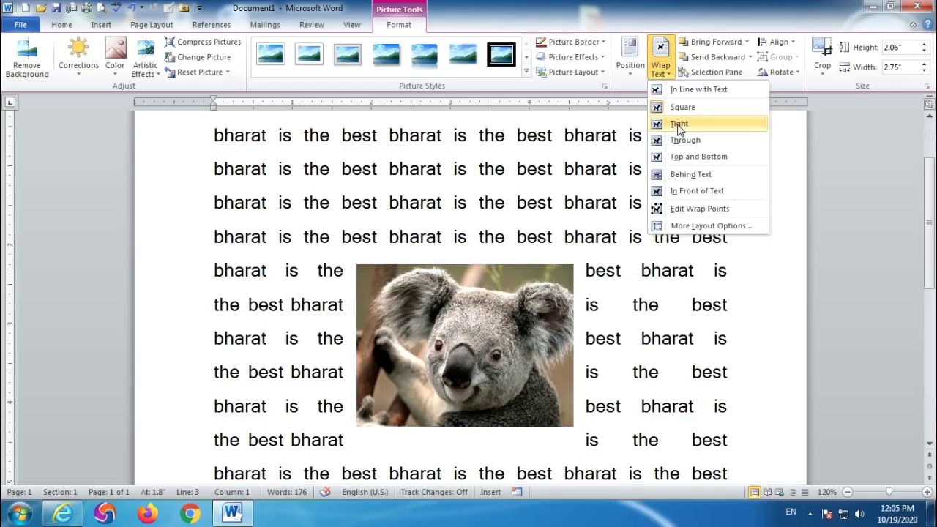
click(680, 125)
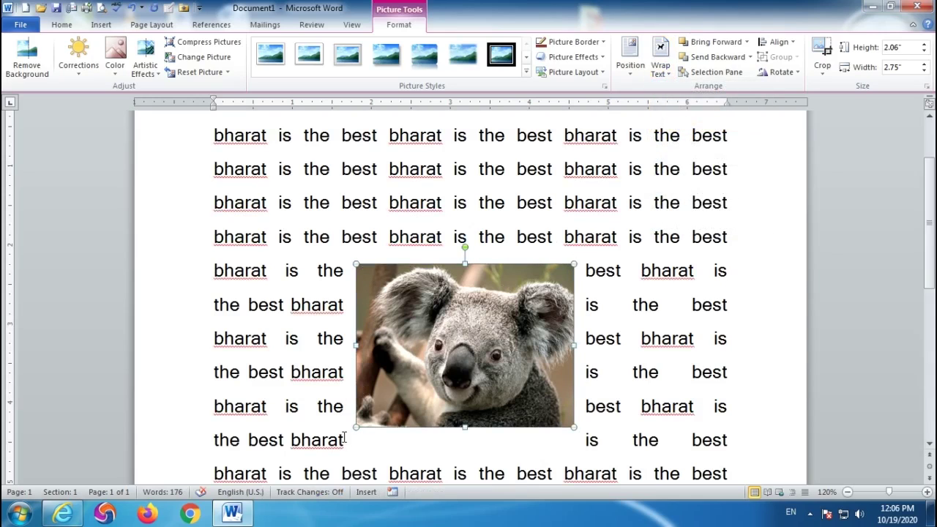
click(660, 69)
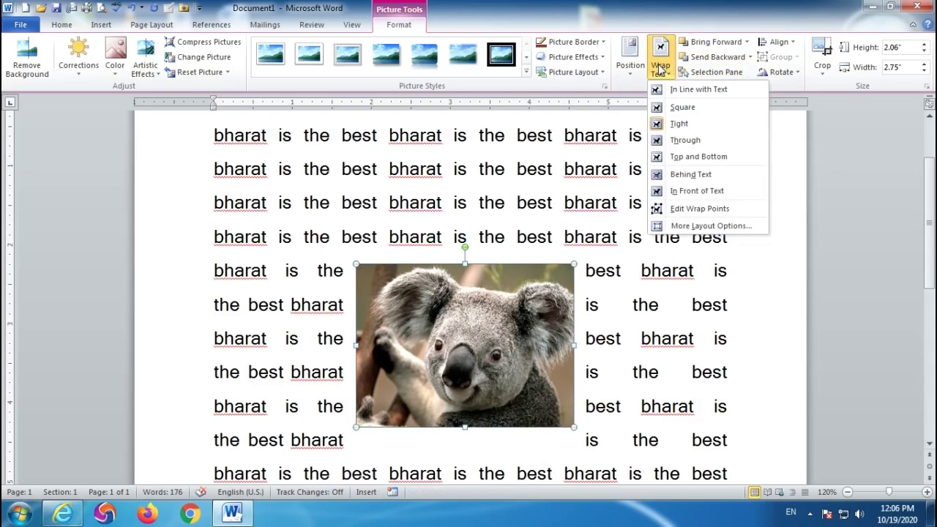
click(657, 108)
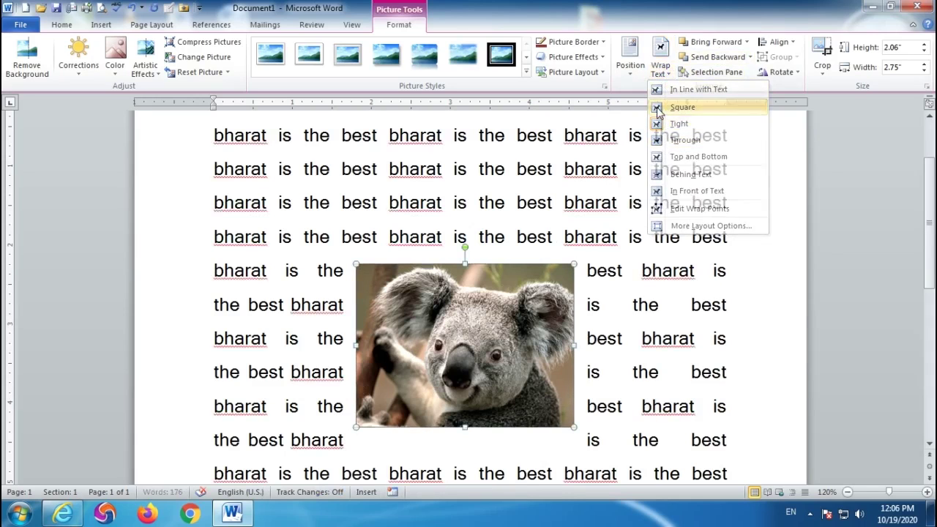
Remove the background of the koala picture and keep the automatic selection.
click(660, 69)
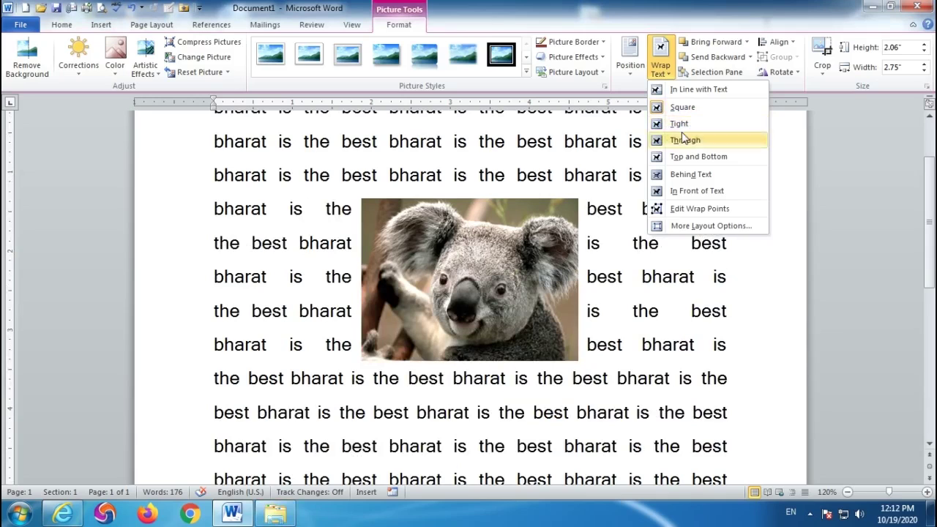
click(473, 286)
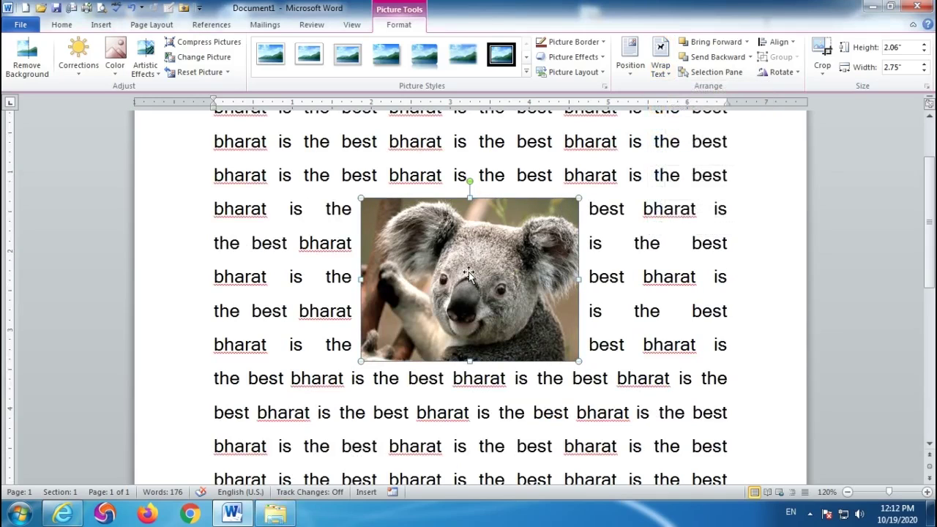
click(27, 64)
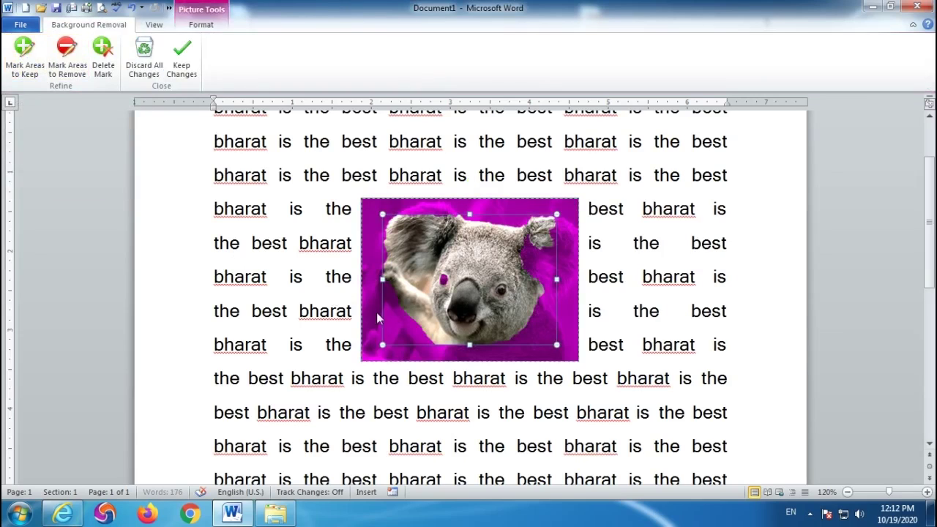
click(181, 59)
click(470, 394)
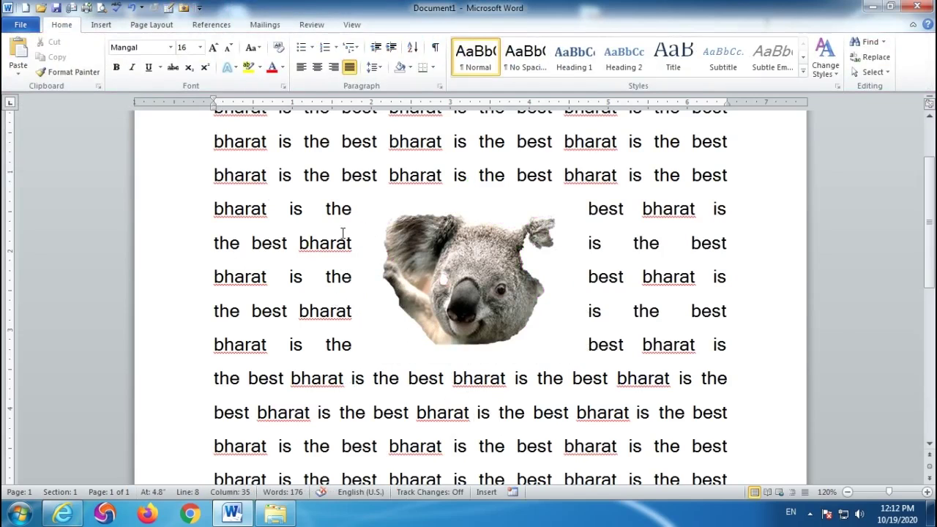
Apply Square text wrapping to the cut-out koala picture and nudge it slightly to the left within the paragraph.
scroll(615, 174, up, 2)
click(469, 388)
click(399, 24)
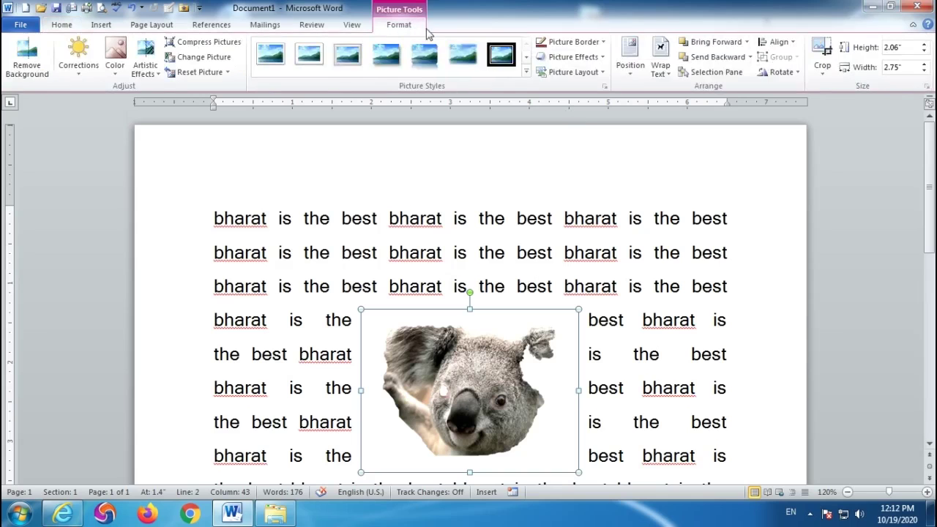
click(667, 76)
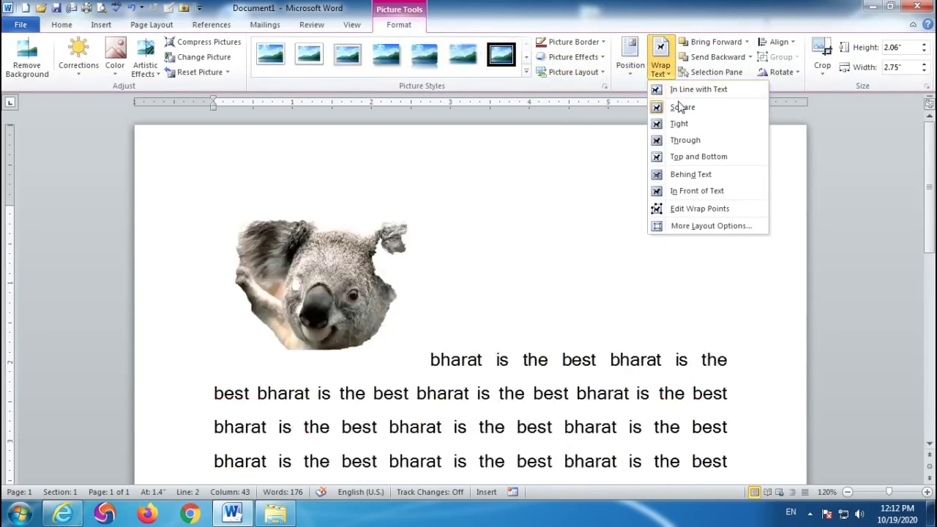
click(682, 107)
scroll(664, 257, down, 2)
mouse_move(469, 311)
mouse_down()
mouse_move(465, 333)
mouse_move(468, 312)
mouse_up()
Try Top and Bottom wrapping on the koala picture and pull its upper middle wrap point up to the second visible text line.
click(659, 73)
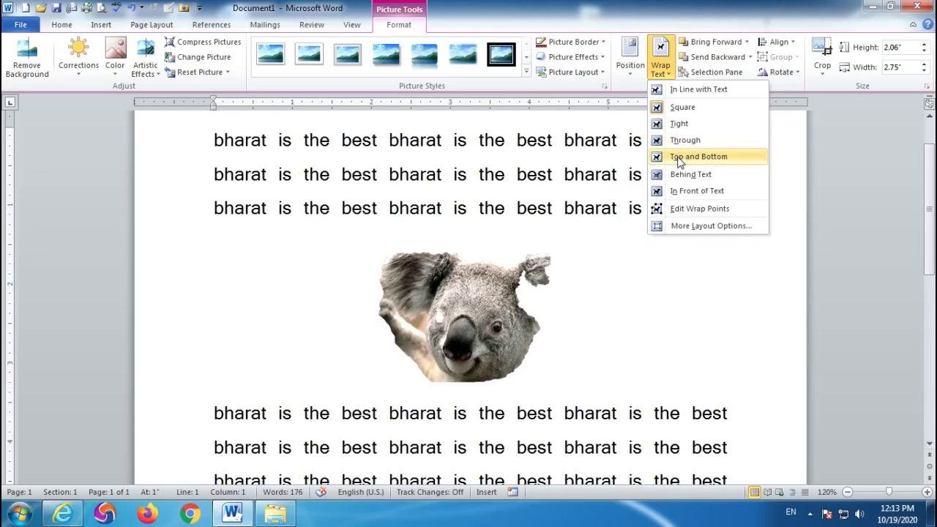
click(679, 158)
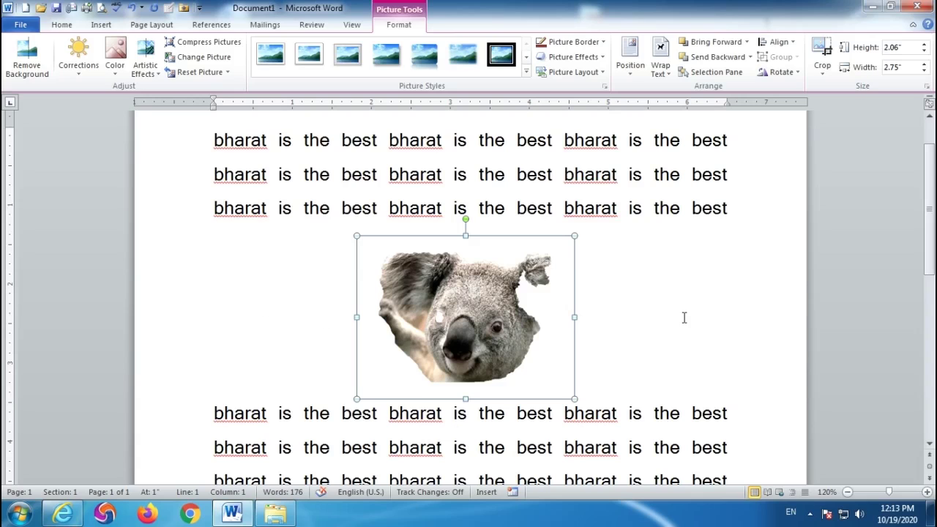
click(669, 74)
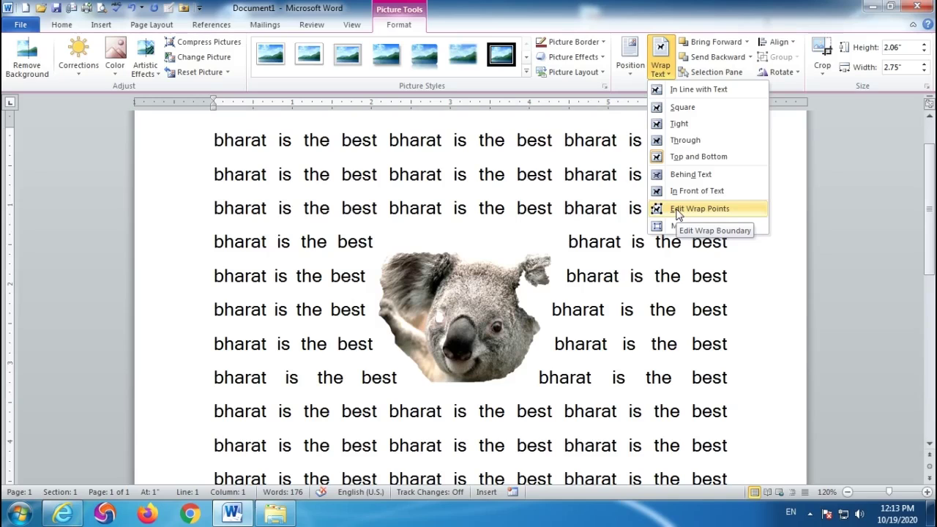
click(677, 211)
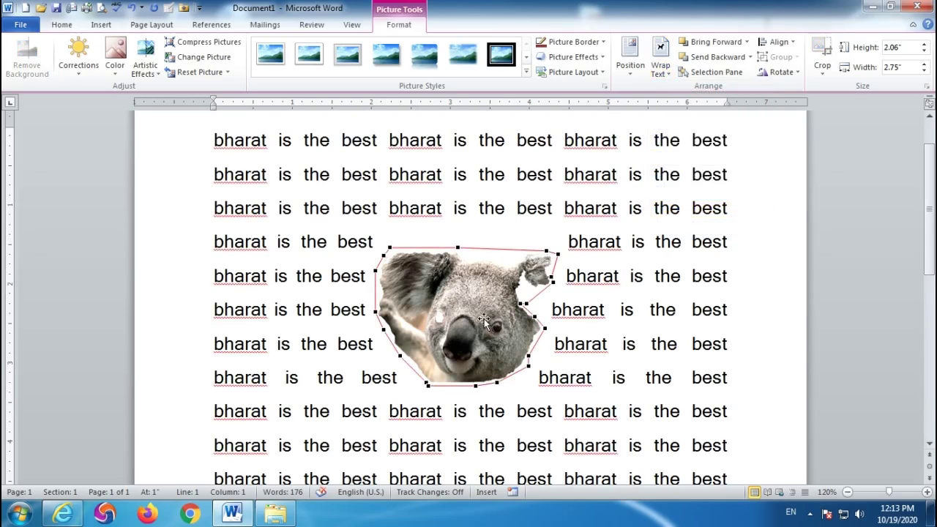
drag(457, 248, 462, 158)
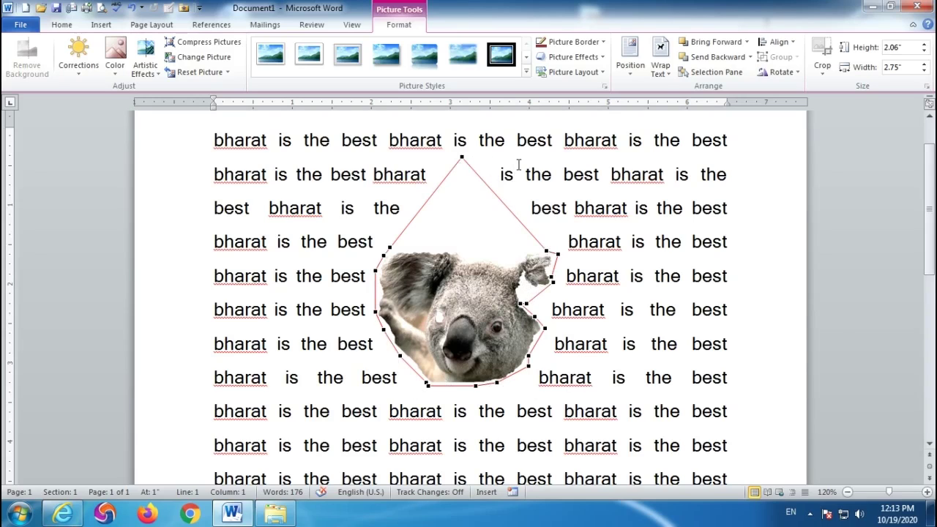
Set the koala picture's layout to Square wrapping with text on the Left only.
click(661, 70)
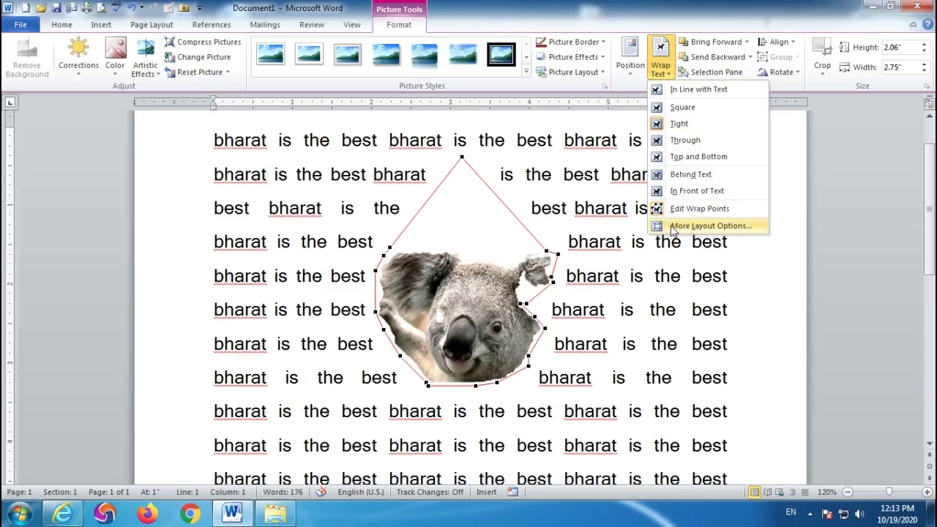
click(703, 230)
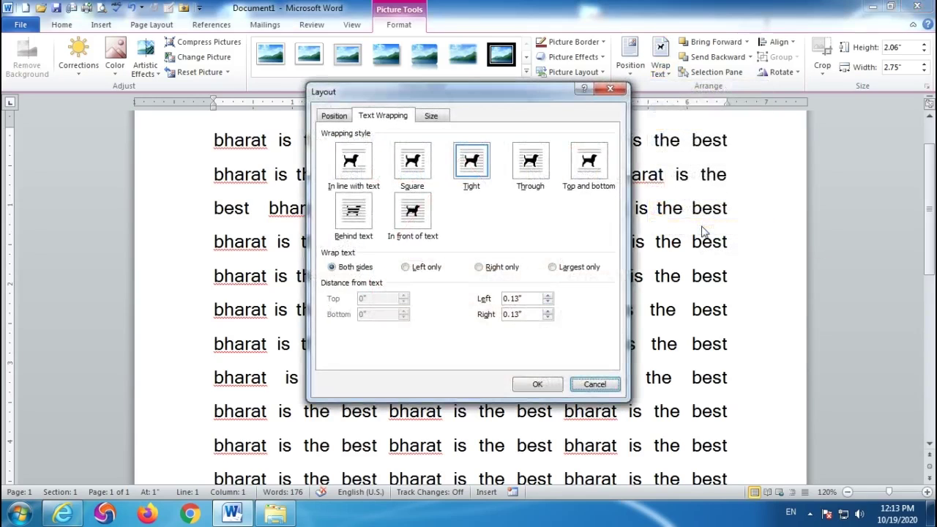
drag(495, 97, 216, 79)
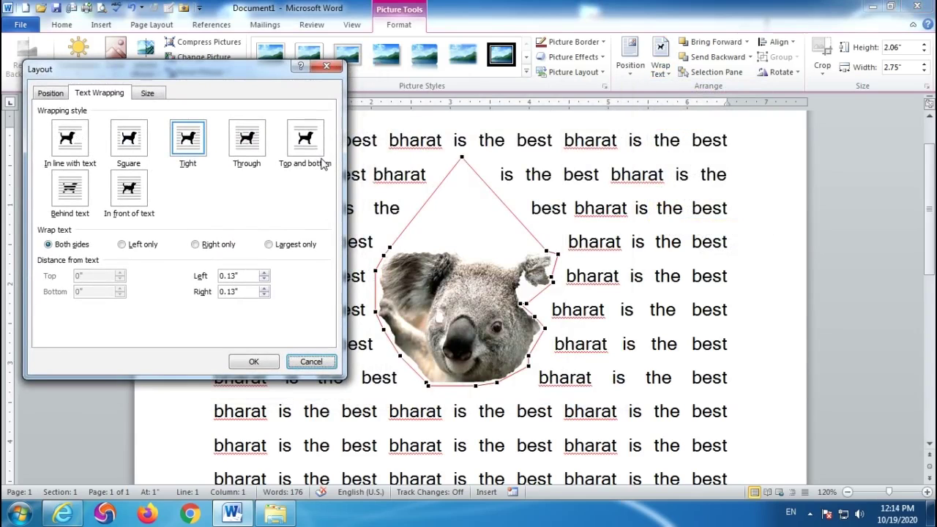
click(128, 139)
drag(167, 82, 656, 102)
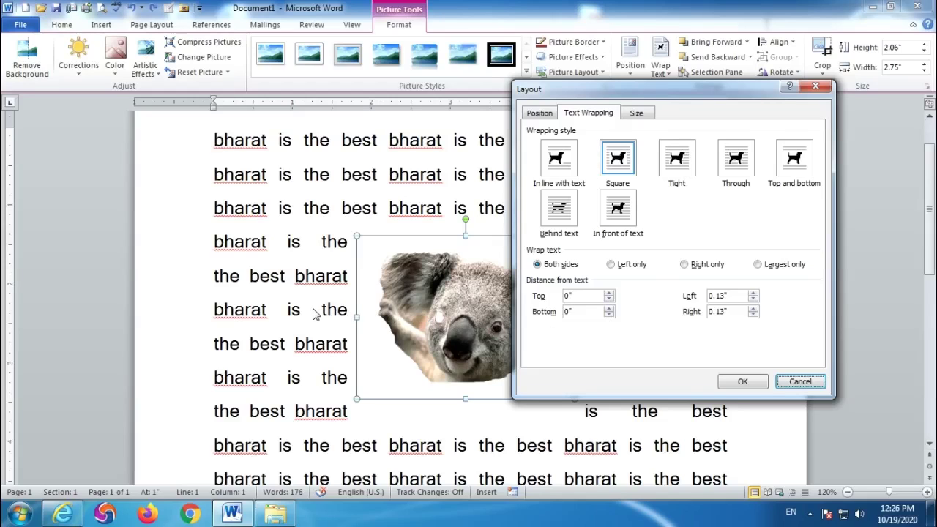
click(622, 161)
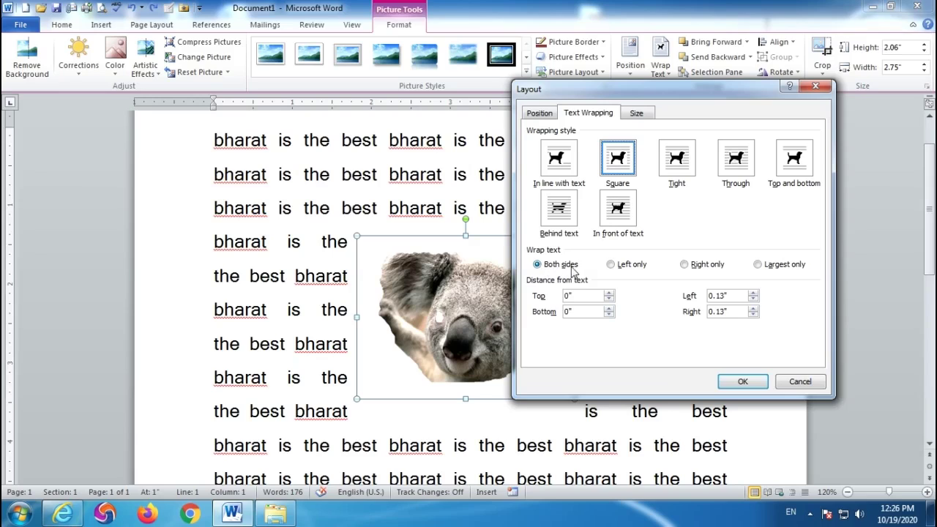
click(612, 265)
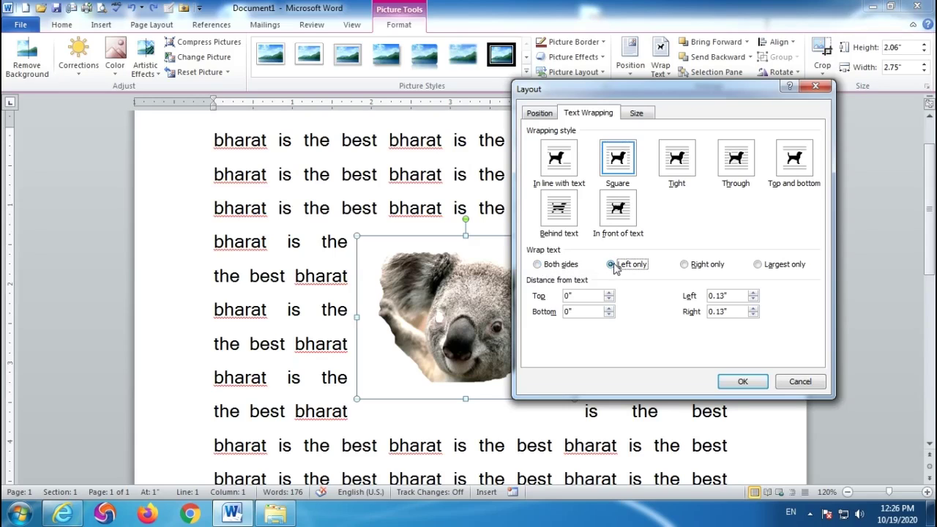
click(740, 382)
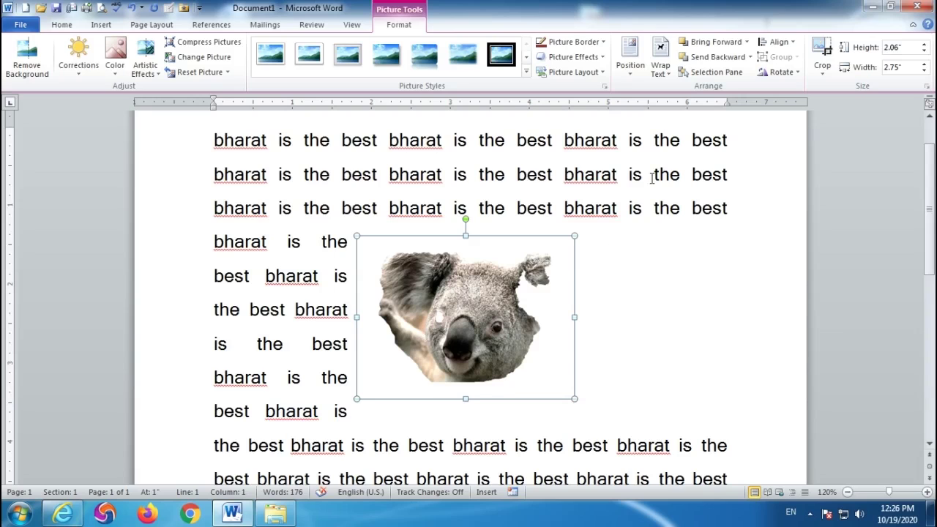
Try the Right only and Largest only wrap options, and return the koala picture's text wrapping to Both sides.
click(659, 67)
click(681, 227)
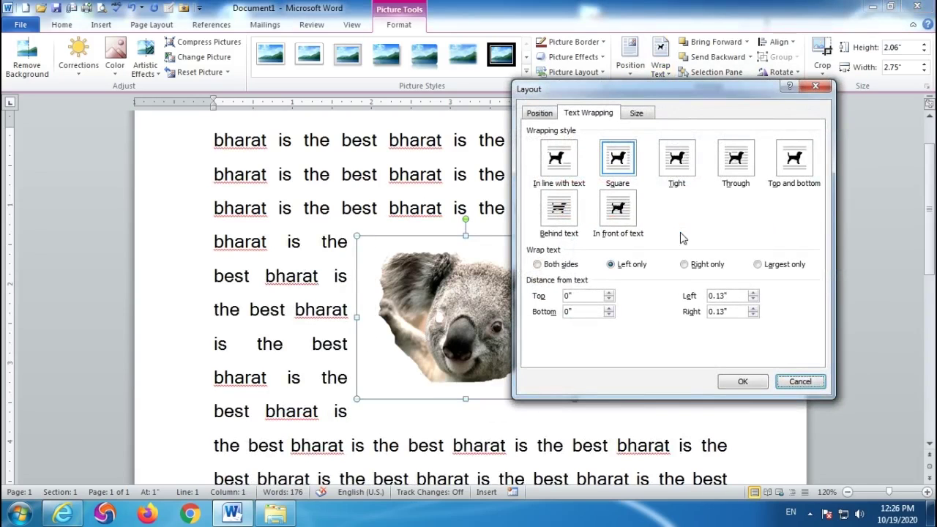
click(689, 265)
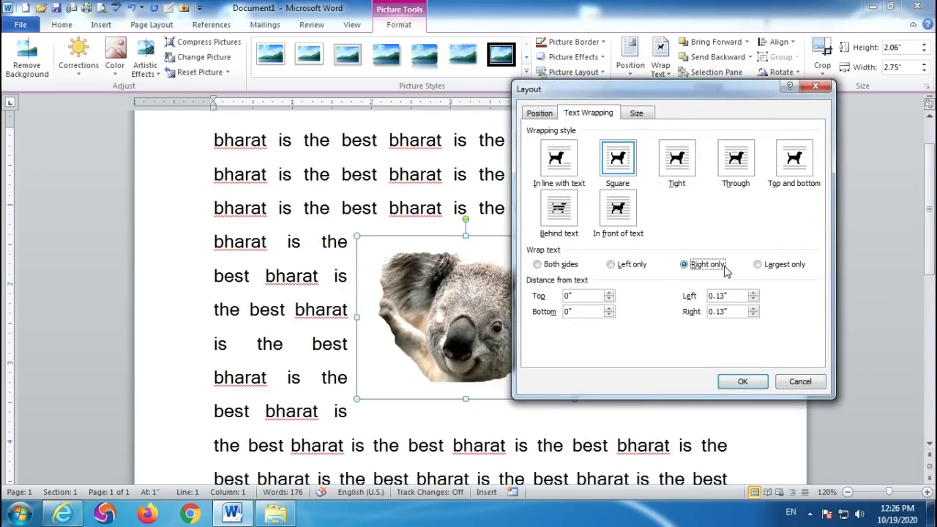
click(758, 265)
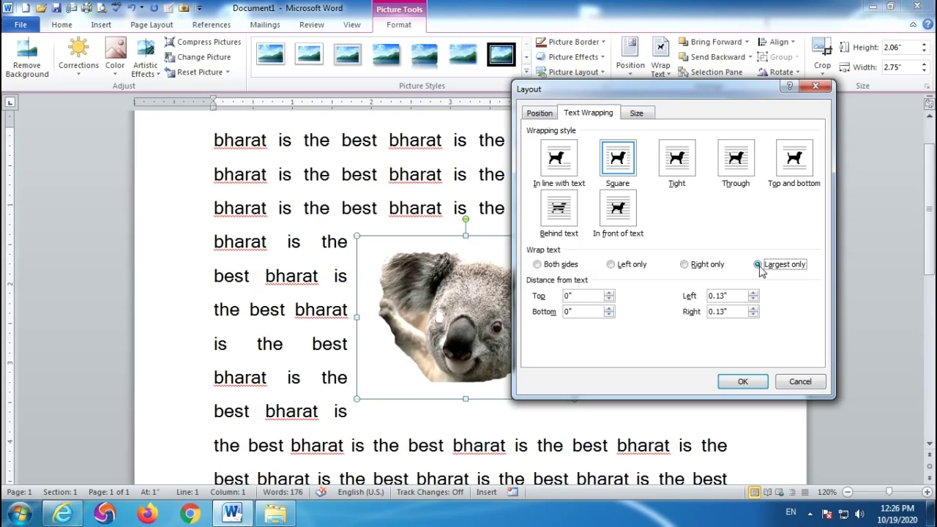
click(538, 264)
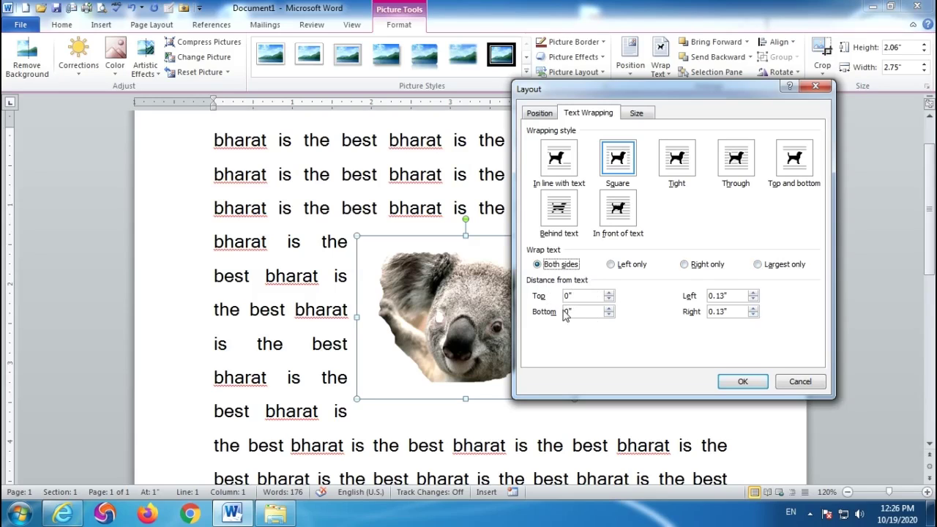
Set the koala picture's top distance from text to 0.5 inch and apply the layout.
click(609, 292)
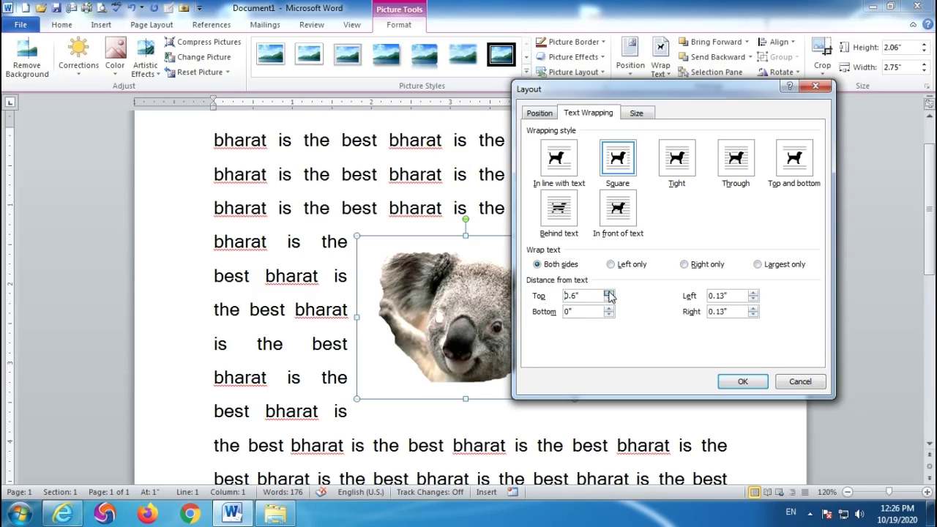
click(609, 299)
click(742, 383)
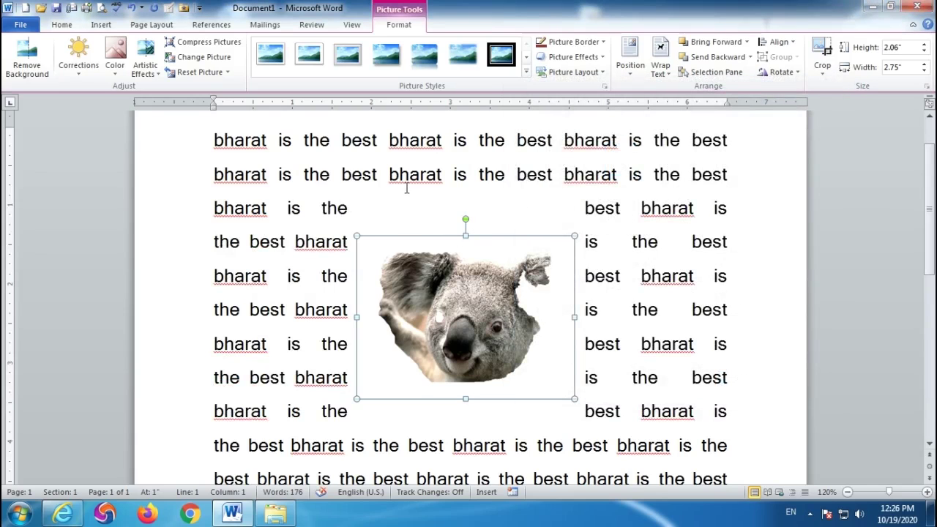
Reset the koala picture's top distance from text to 0 inches in the layout options.
click(661, 62)
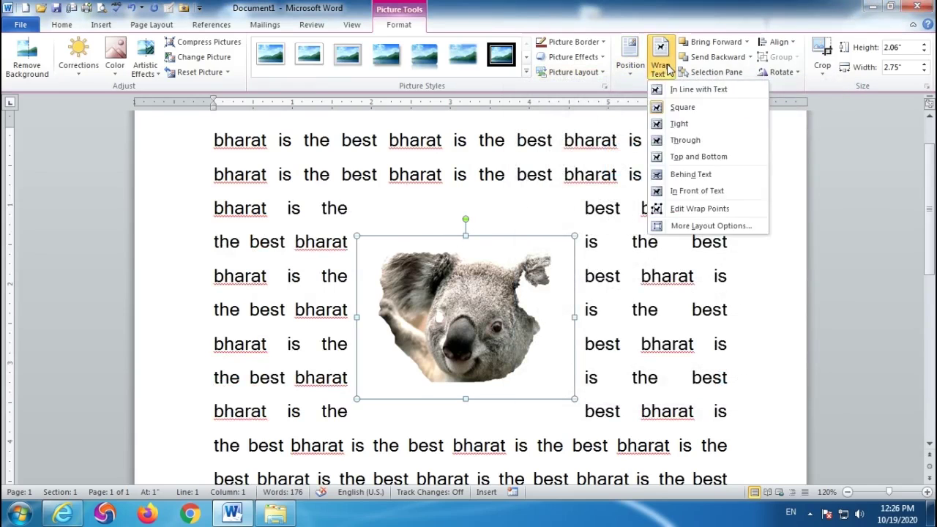
click(680, 226)
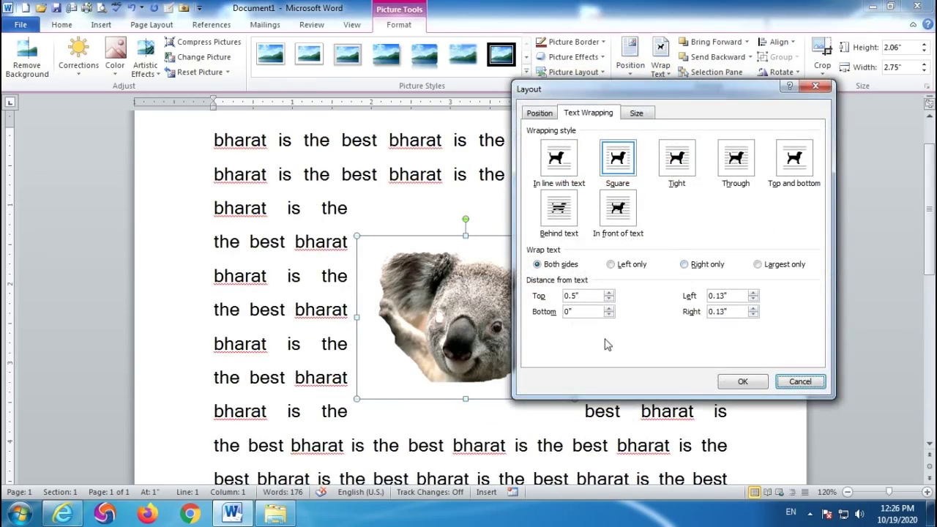
click(609, 299)
click(608, 300)
click(608, 300)
click(608, 299)
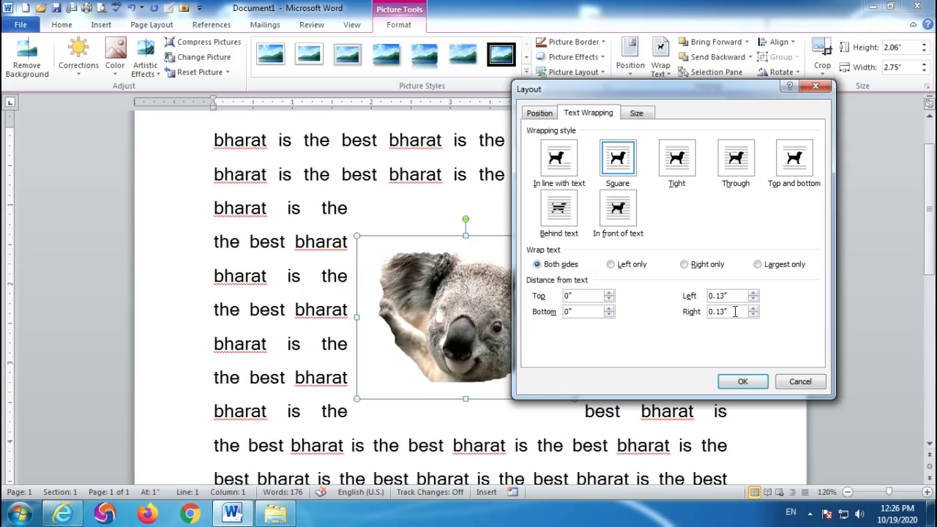
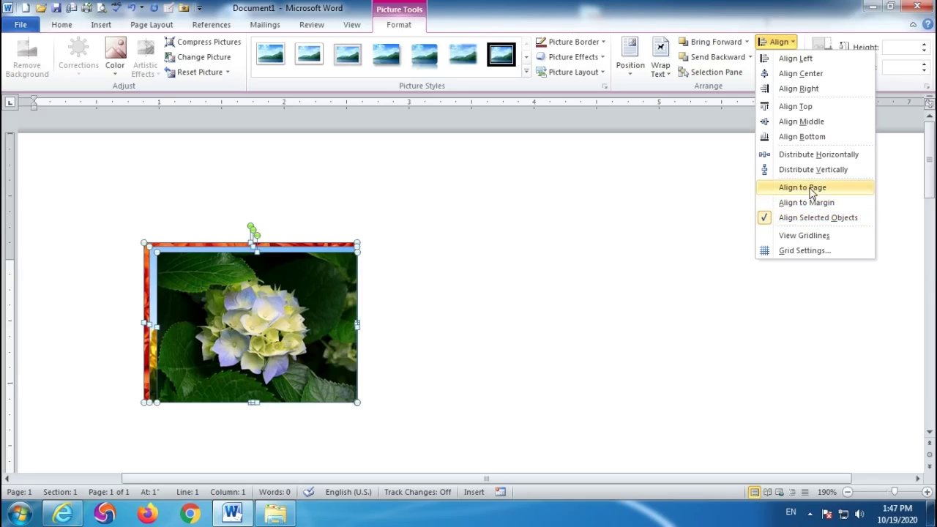
Make the alignment of the selected overlapping flower pictures relative to the page.
click(769, 188)
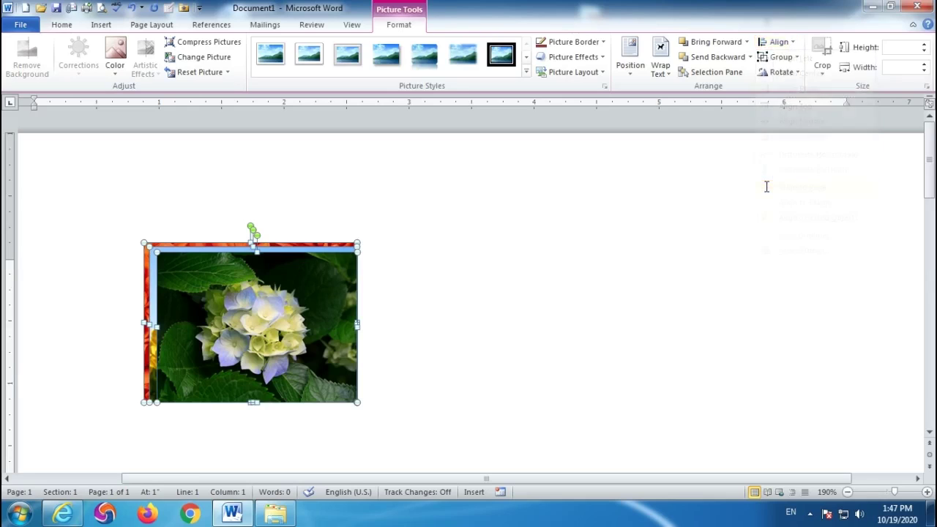
click(779, 42)
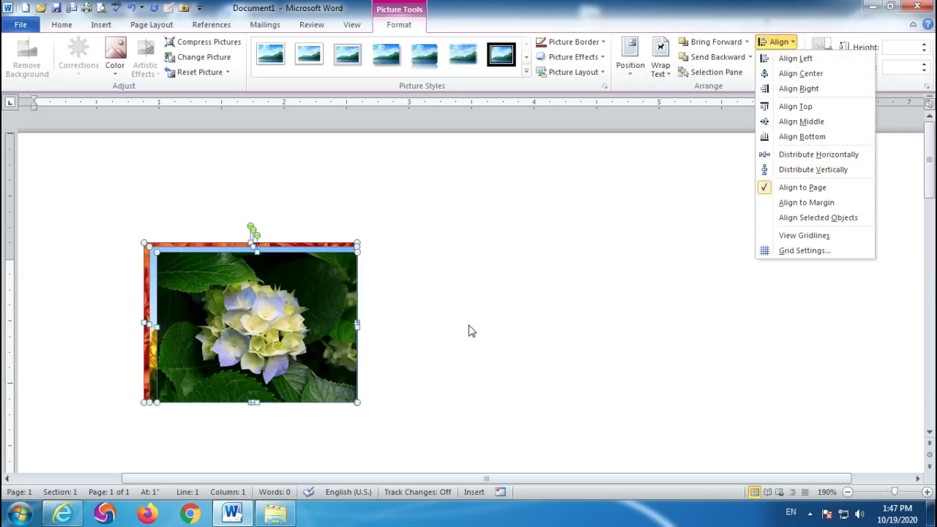
scroll(425, 305, down, 10)
scroll(423, 306, down, 4)
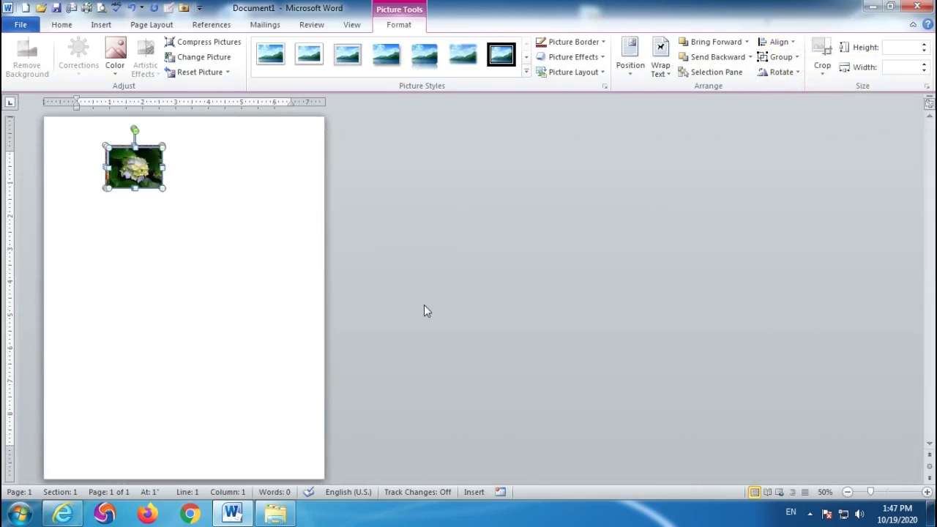
Align the selected flower pictures to the page's left edge and to its horizontal center.
click(778, 42)
click(795, 58)
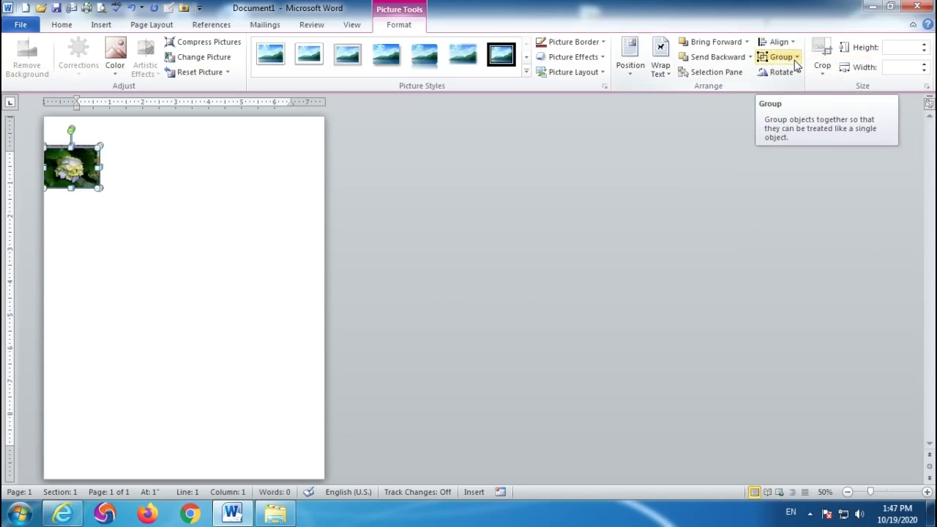
click(778, 42)
click(795, 74)
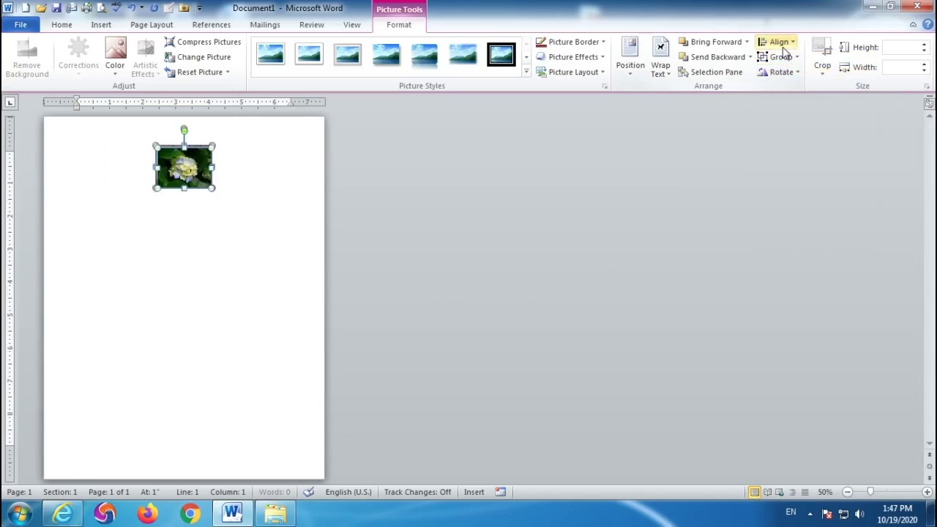
Align the selected flower pictures to the page's right edge and top edge.
click(779, 42)
click(794, 88)
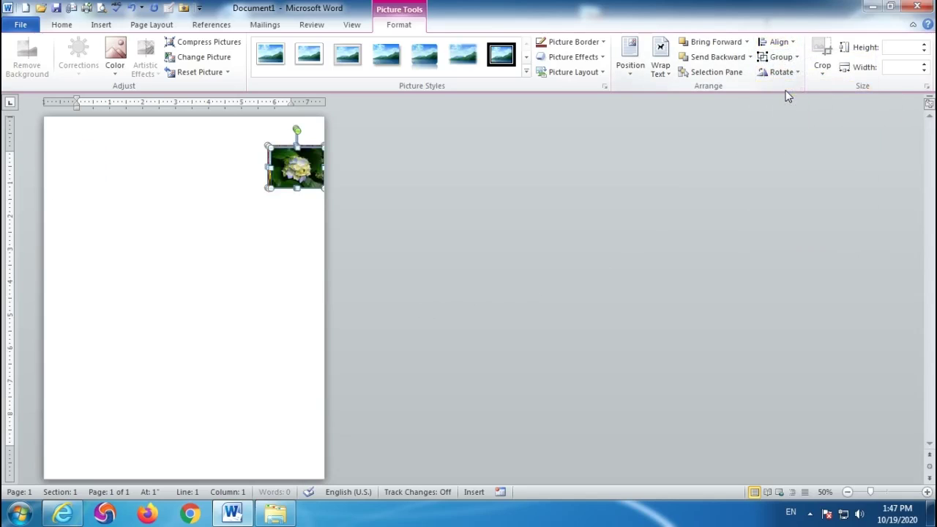
click(779, 42)
click(796, 107)
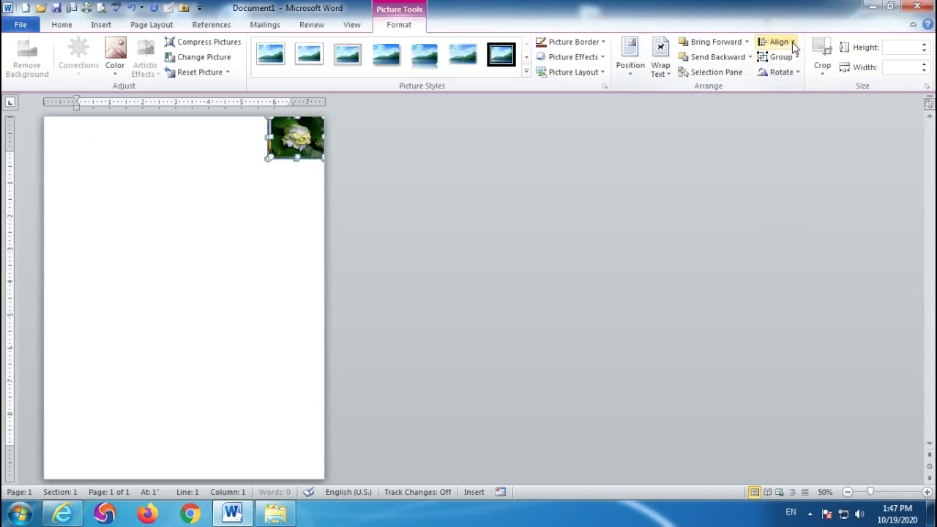
Align the selected flower pictures to the page's vertical middle and to its bottom edge.
click(778, 41)
click(797, 123)
click(779, 42)
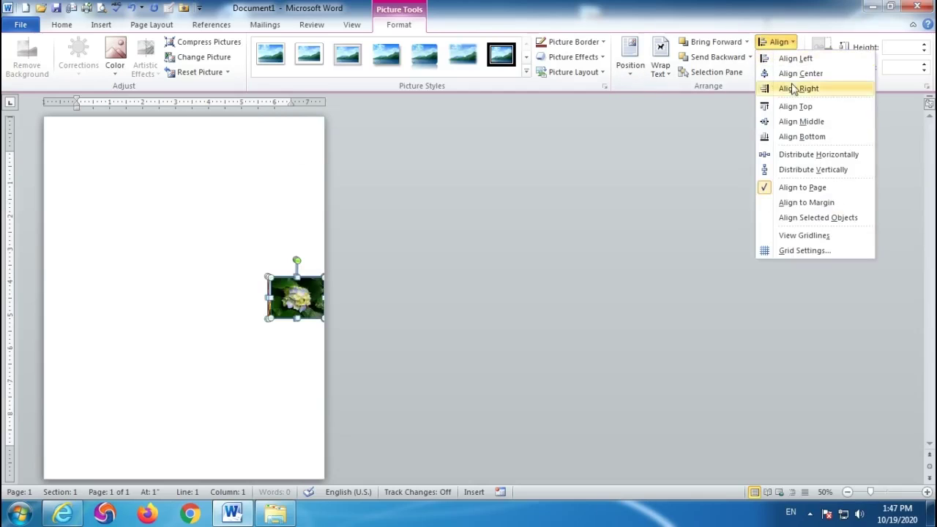
click(797, 136)
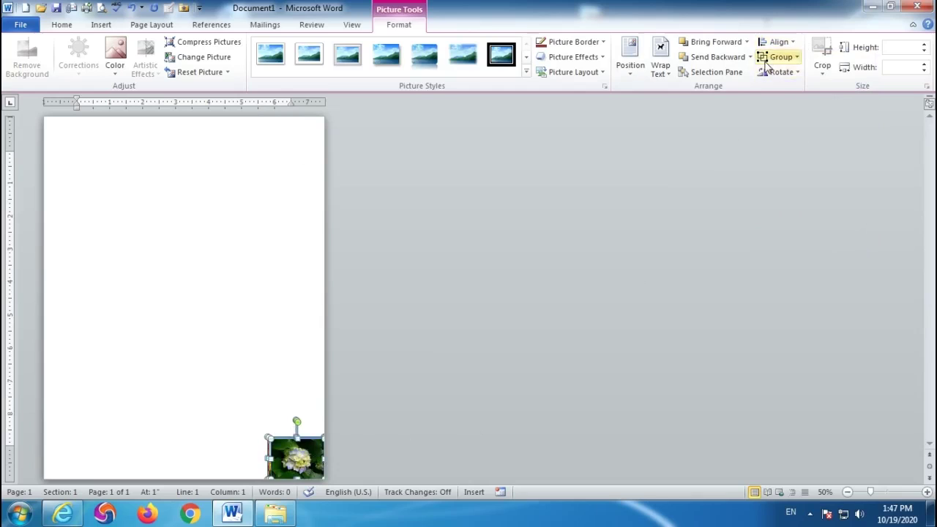
Make the alignment relative to the margins, and align the selected flower pictures to the left margin and to the right margin.
click(791, 42)
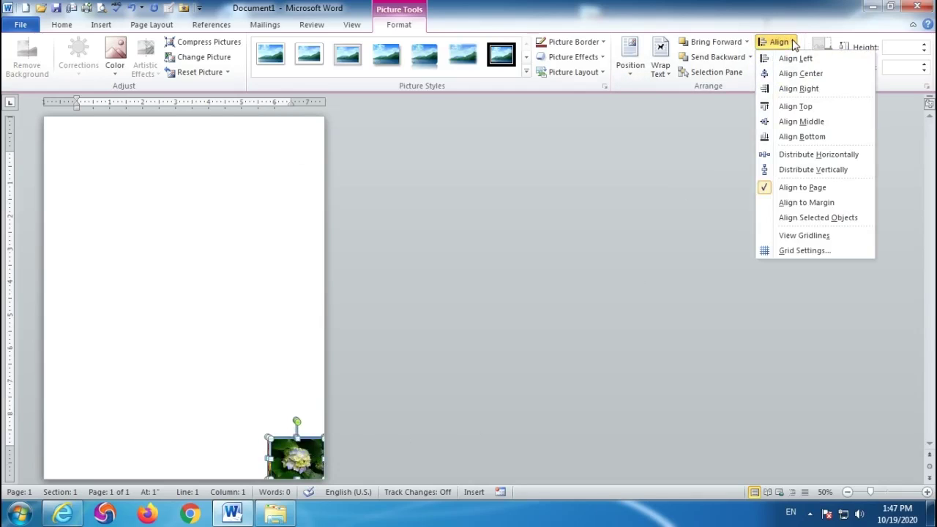
click(794, 205)
click(790, 43)
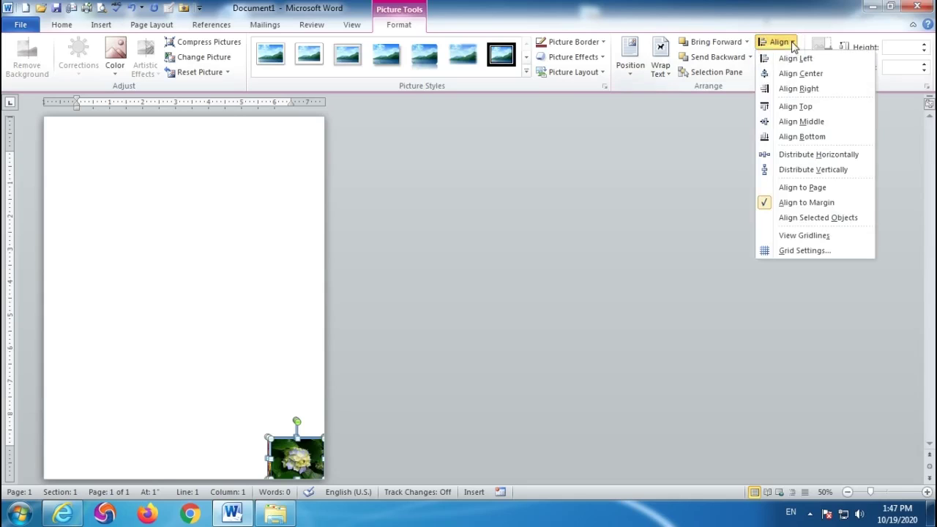
click(794, 59)
click(779, 43)
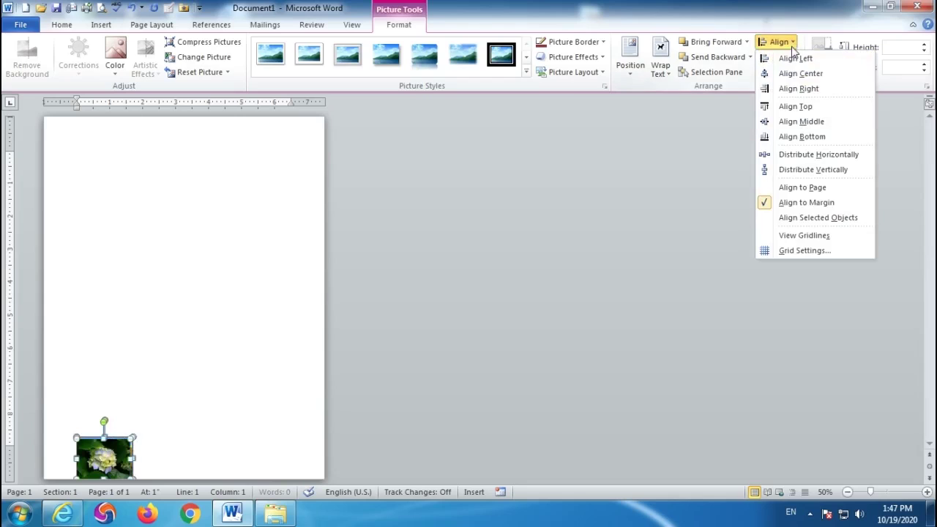
click(788, 93)
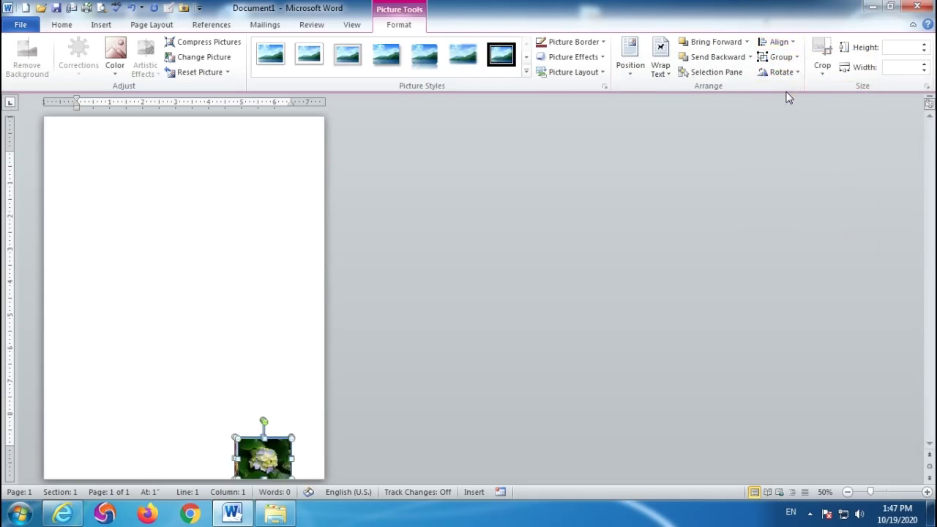
Align the selected flower pictures to the top margin and to the left margin.
click(779, 42)
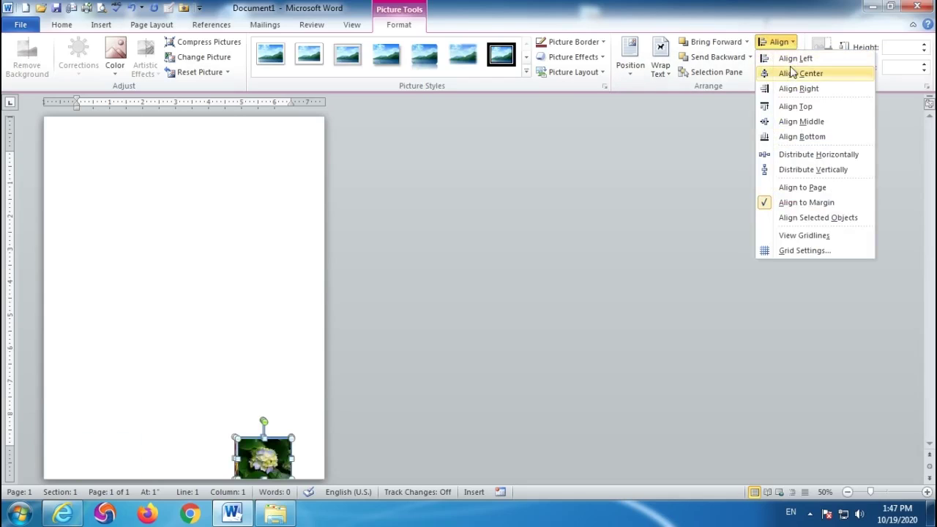
click(794, 106)
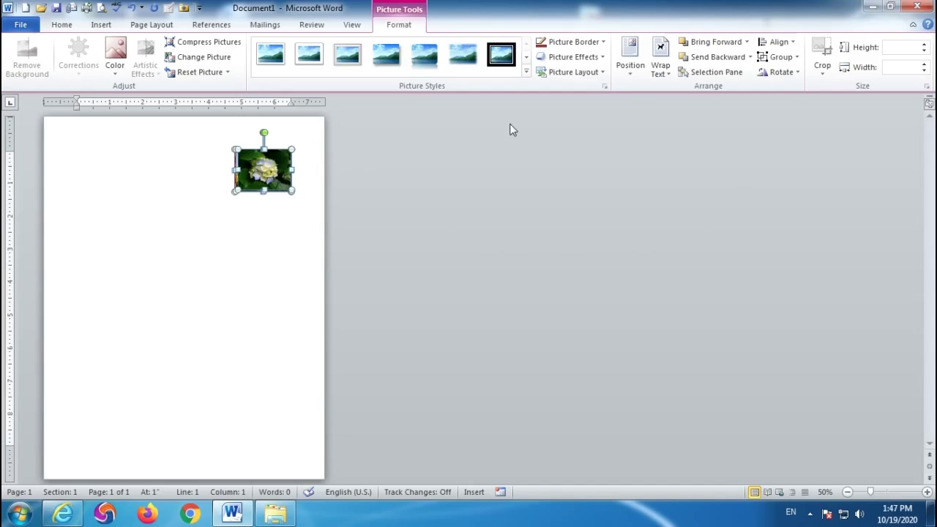
click(792, 44)
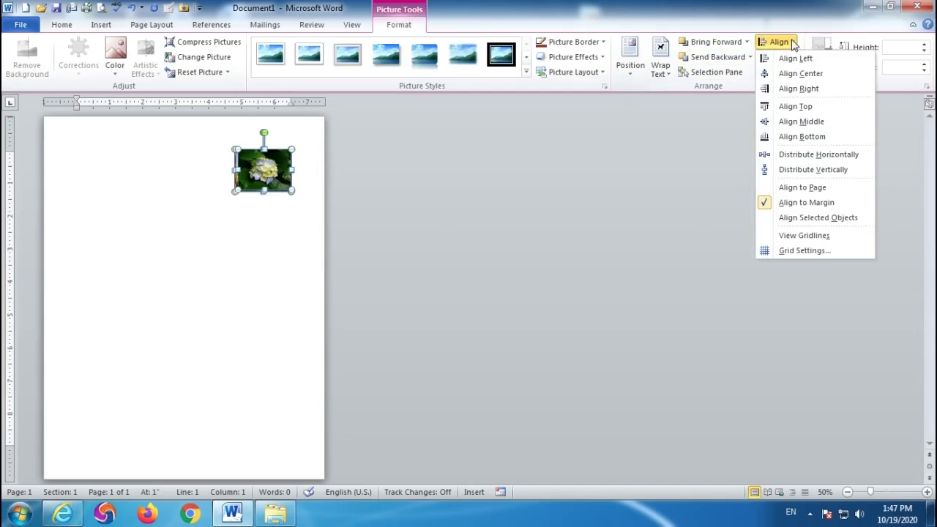
click(791, 58)
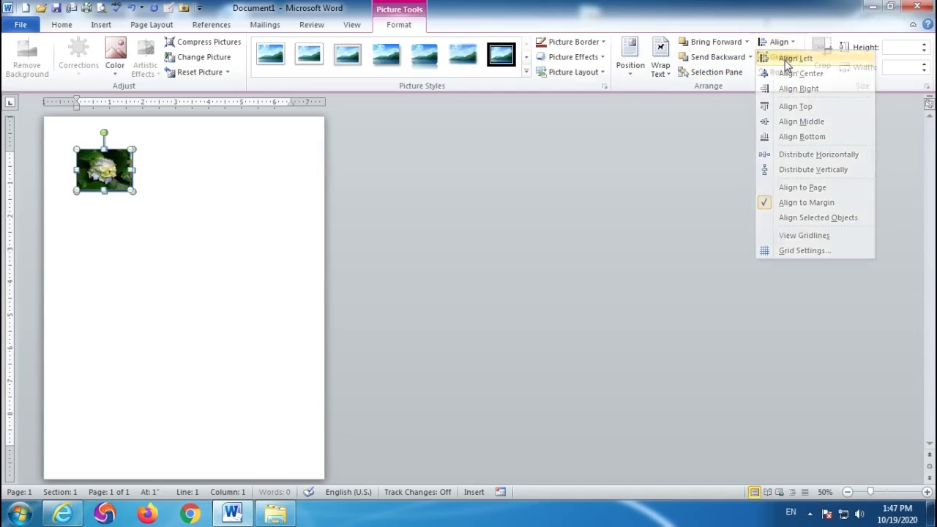
Align the selected flower pictures to the horizontal center between the margins and to the right margin.
click(782, 41)
click(791, 71)
click(794, 46)
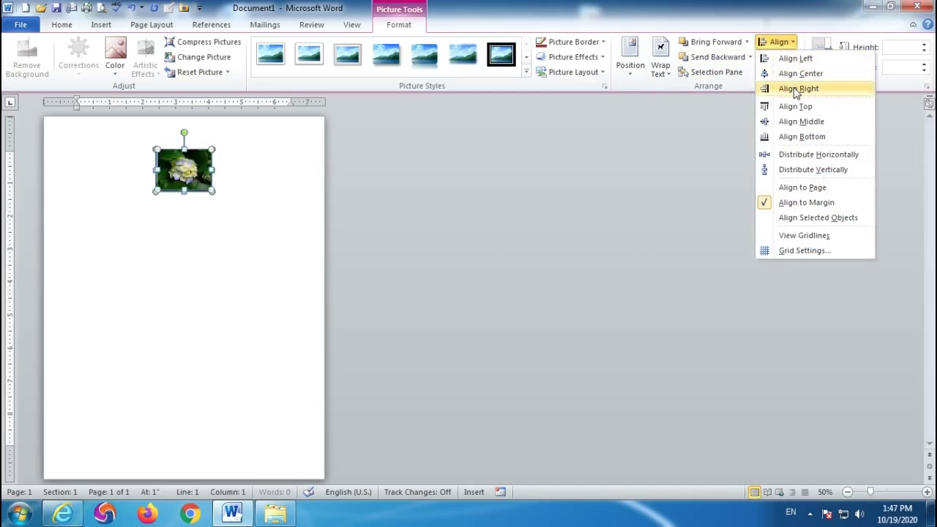
click(797, 89)
Spread the overlapping flower pictures into an uneven row, with the hydrangea on the left, tulips in the middle and red flower on the right.
click(795, 47)
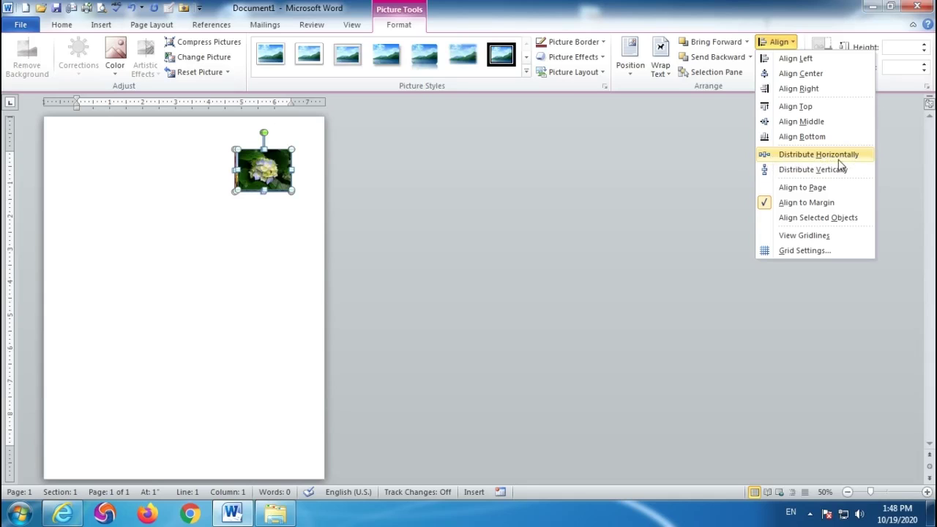
scroll(223, 270, up, 9)
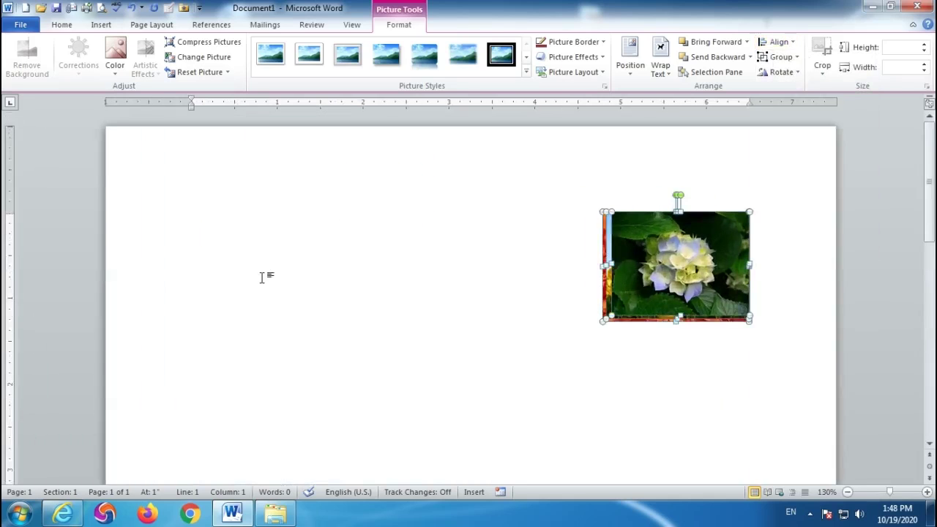
click(603, 365)
drag(682, 291, 668, 357)
drag(473, 341, 473, 359)
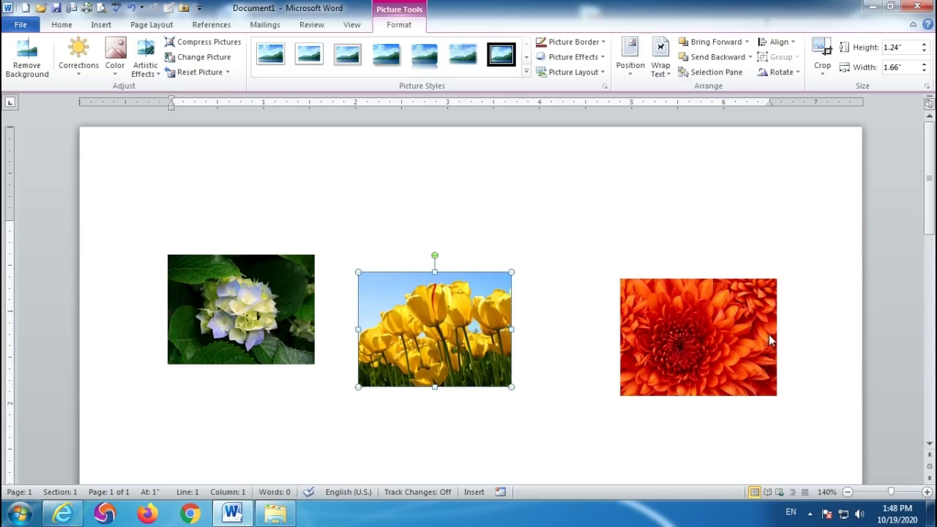
Select the hydrangea, tulip and red flower pictures and distribute them horizontally relative to the selected objects.
click(236, 311)
ctrl+click(411, 305)
ctrl+click(697, 325)
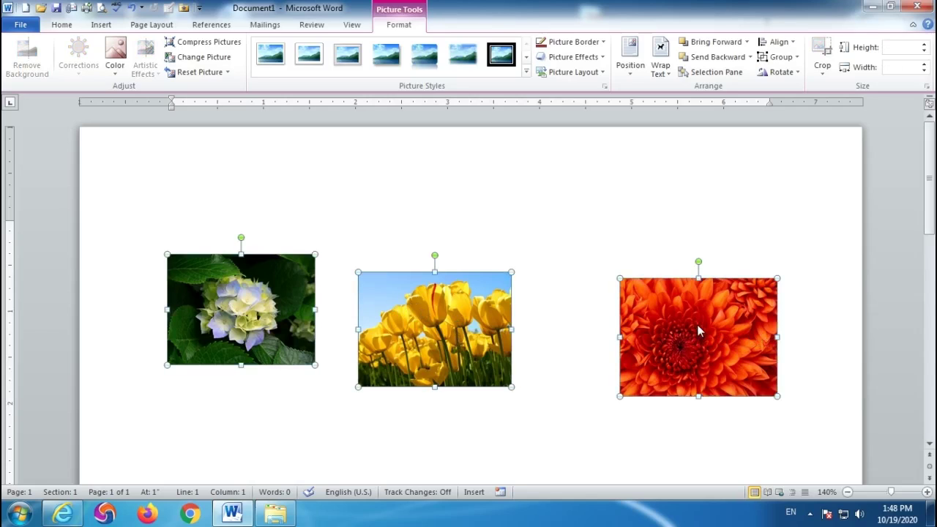
click(778, 42)
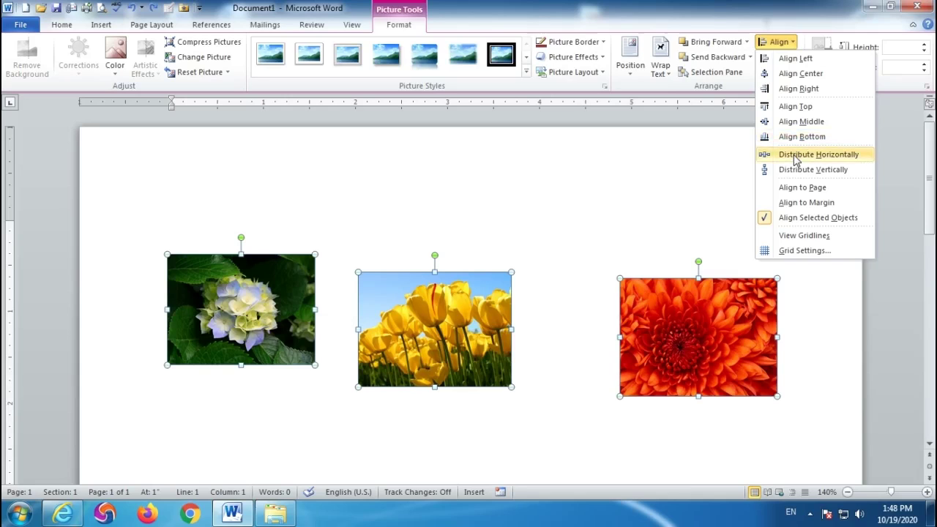
click(796, 156)
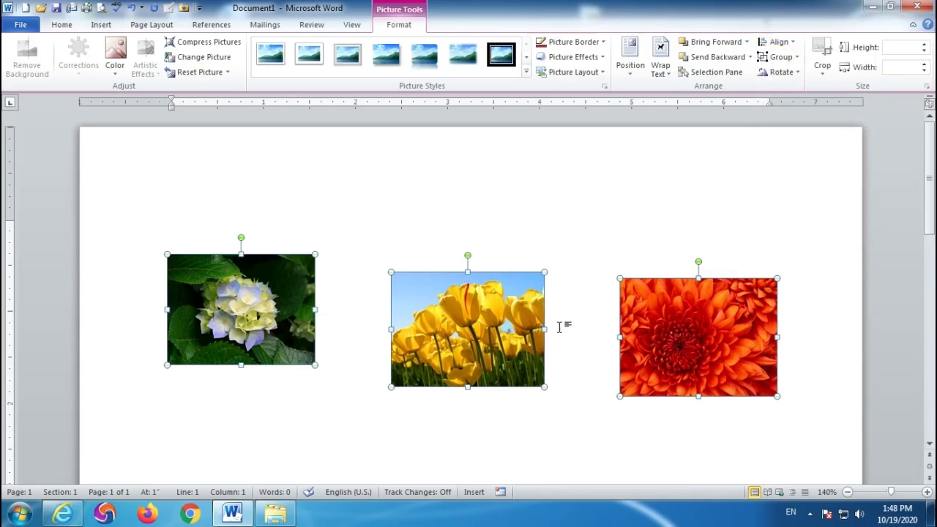
Align the three selected flower pictures with each other by their vertical middles.
click(779, 41)
click(788, 122)
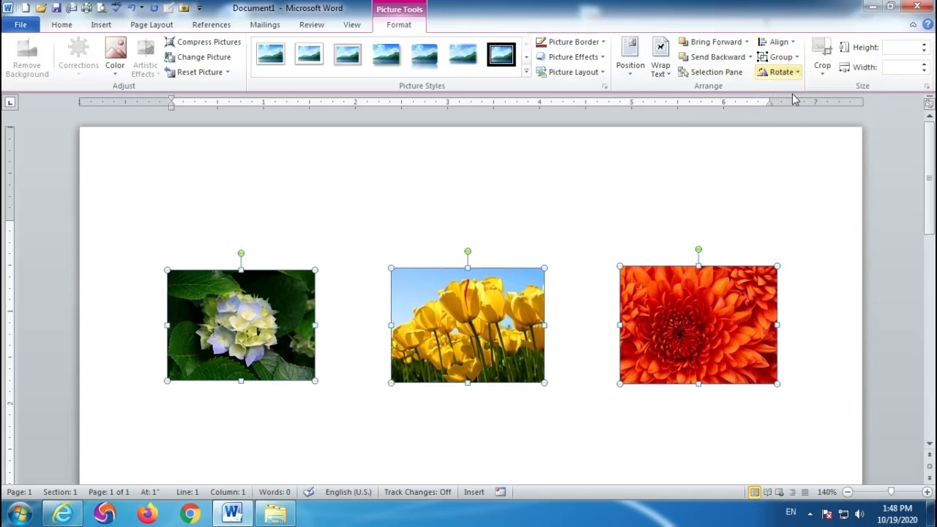
click(779, 42)
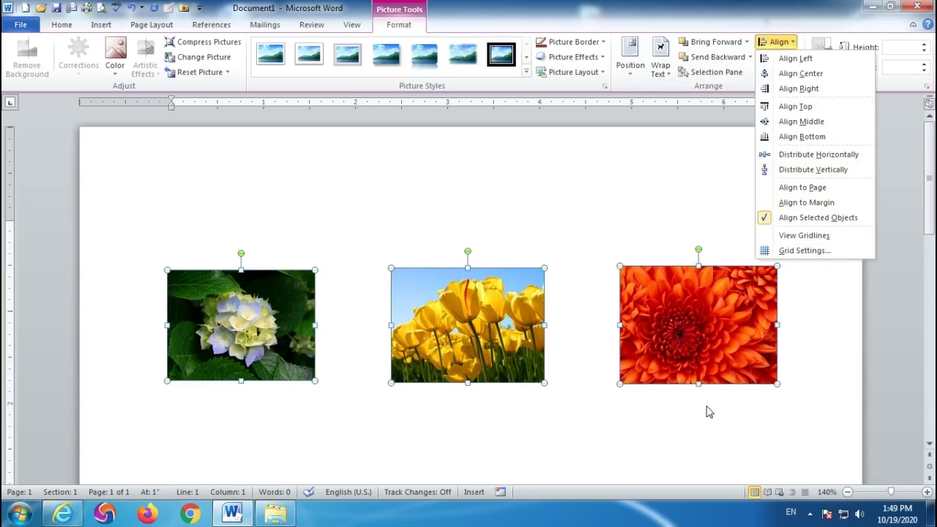
key(Escape)
Rearrange the flower pictures into a loose column, with the hydrangea on top, the tulips below it and the red flower lowest.
scroll(579, 440, down, 5)
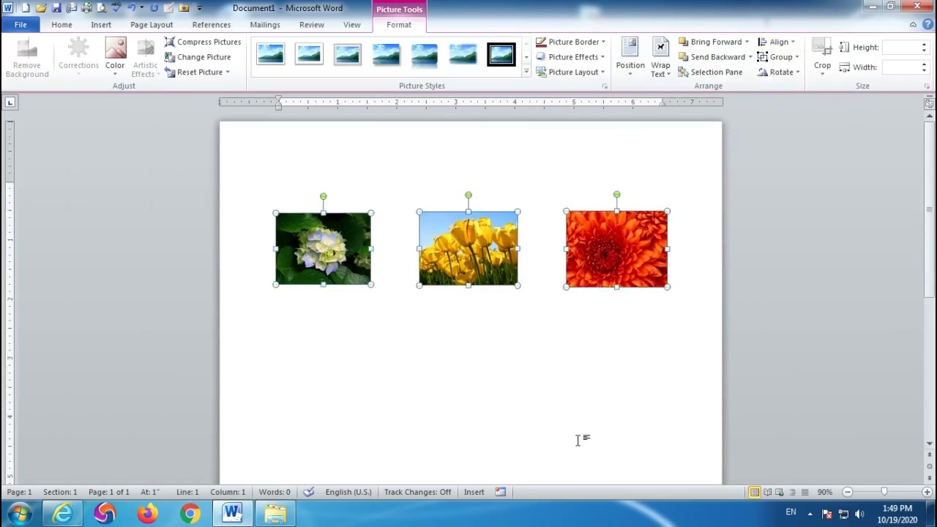
scroll(522, 428, down, 3)
click(408, 407)
drag(226, 223, 244, 260)
drag(395, 220, 252, 412)
Select all three stacked flower pictures, distribute them vertically and align their centers.
shift+click(251, 262)
shift+click(241, 168)
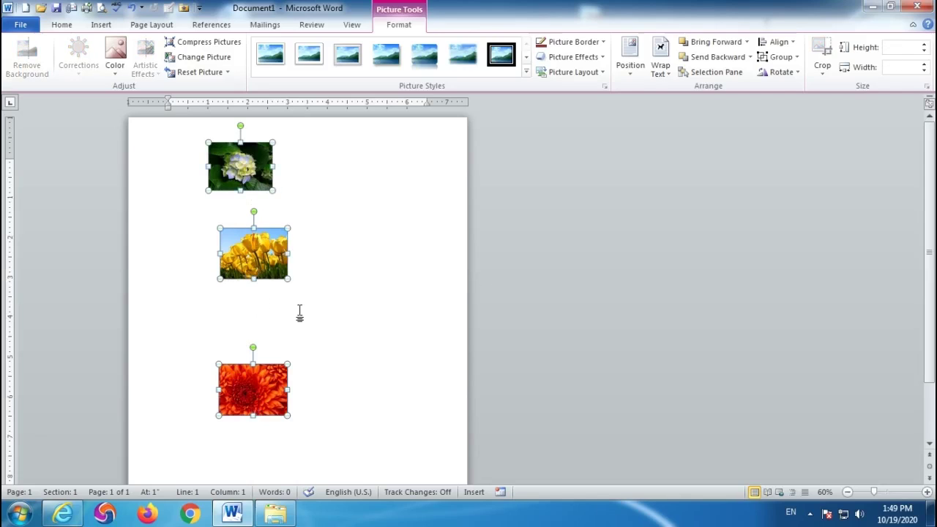
click(789, 42)
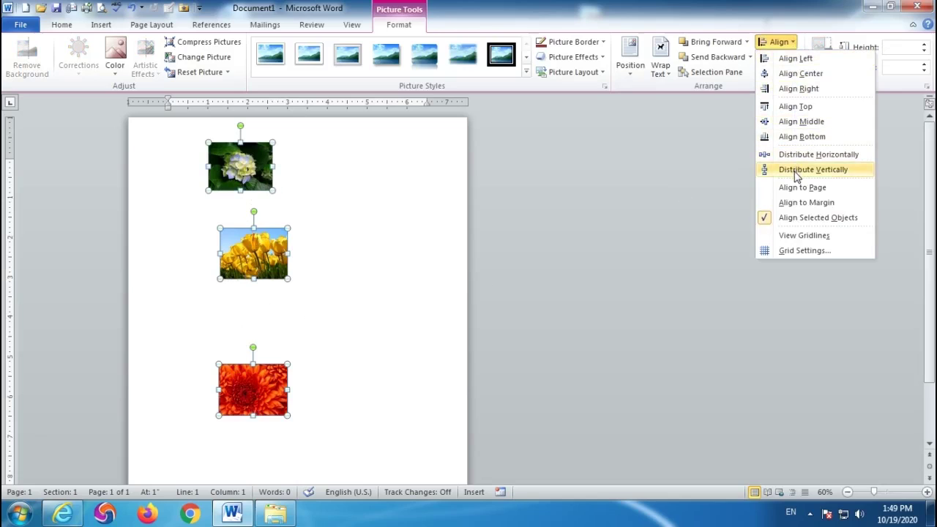
click(797, 173)
click(794, 42)
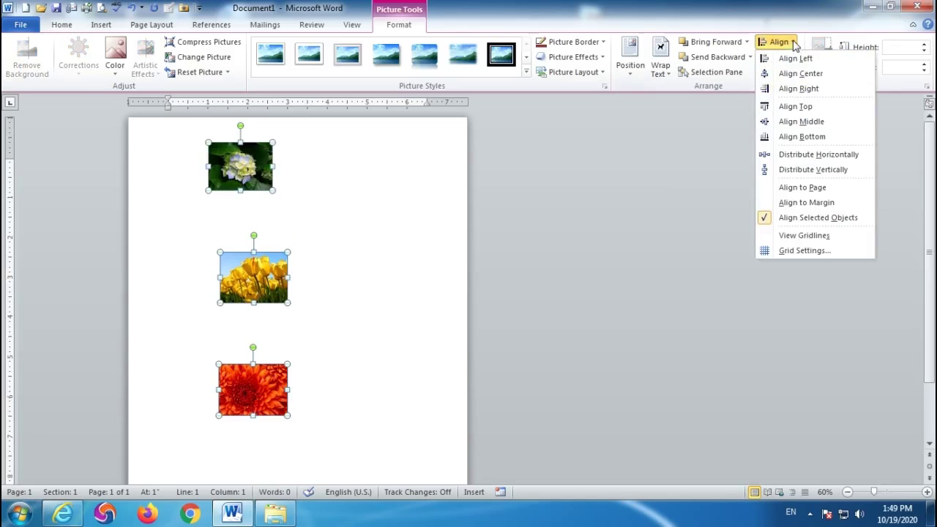
click(801, 73)
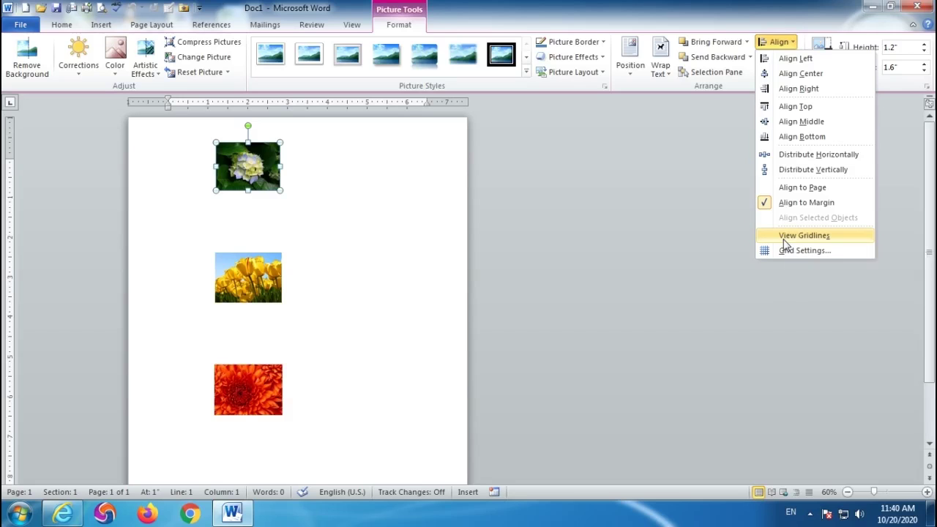
Show the gridlines and move the hydrangea picture down and to the right within the grid.
click(783, 238)
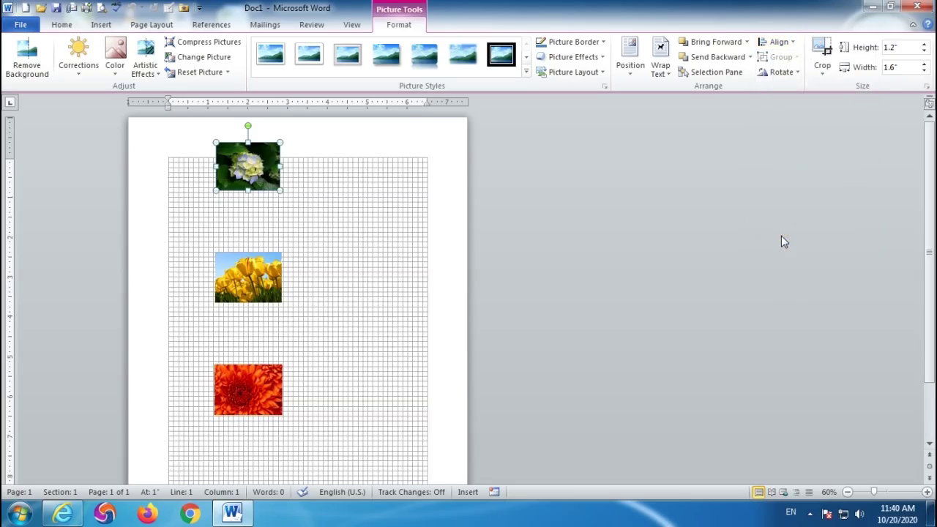
scroll(335, 252, up, 13)
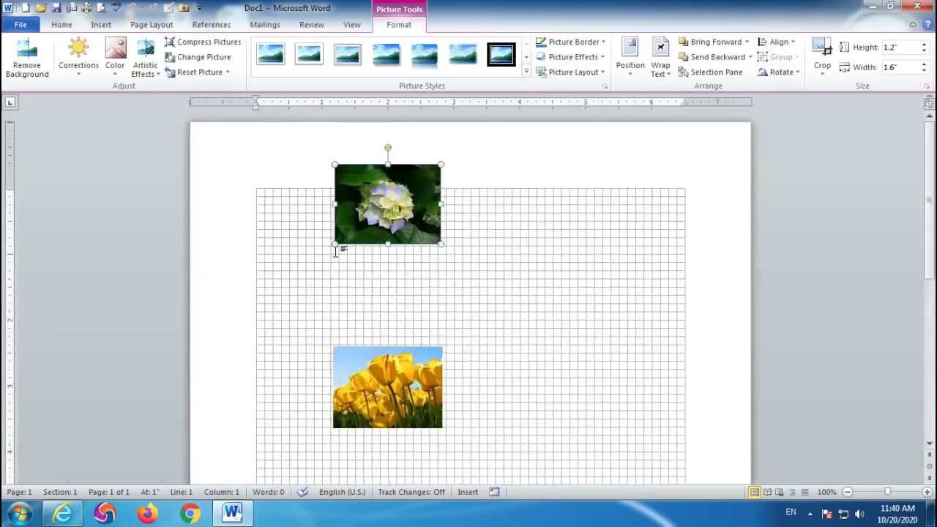
scroll(336, 252, down, 3)
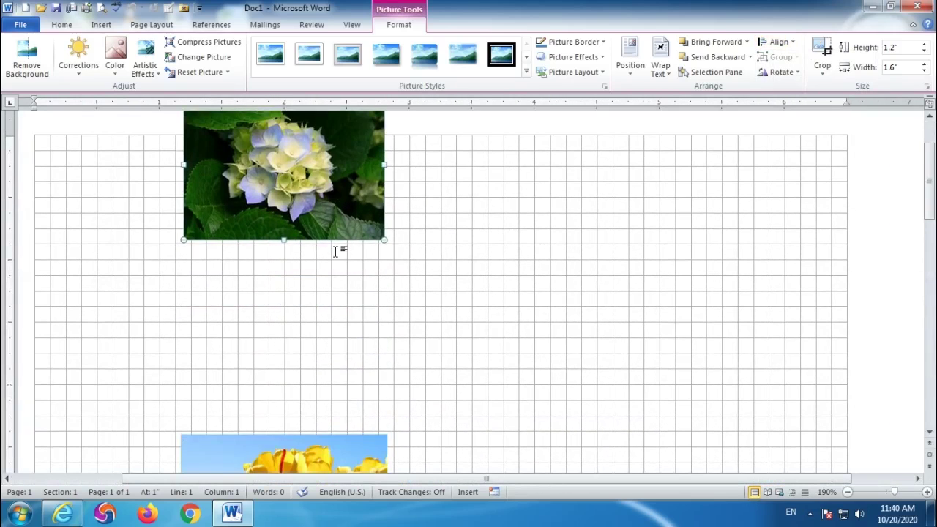
scroll(335, 252, up, 2)
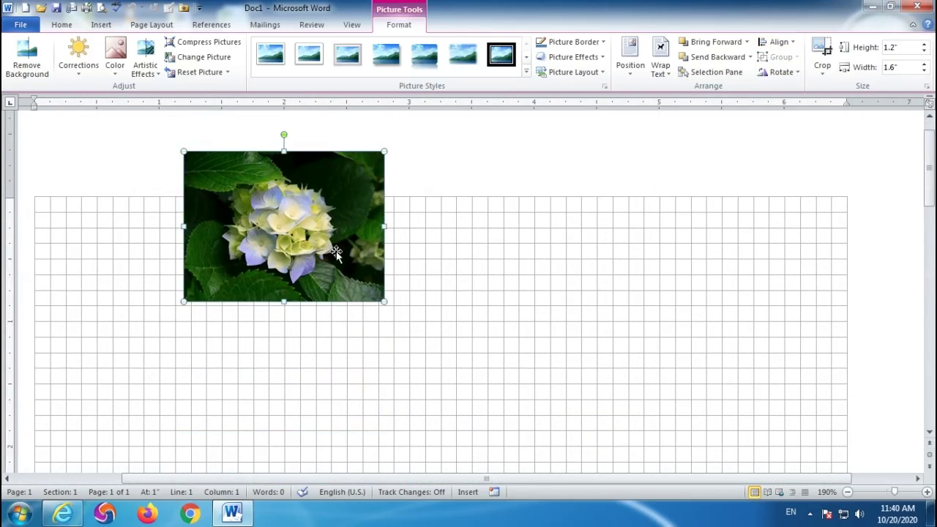
drag(263, 220, 505, 322)
drag(505, 323, 438, 310)
In the drawing grid settings, turn off on-screen gridlines and enable snapping objects to the grid when gridlines are not displayed.
click(778, 42)
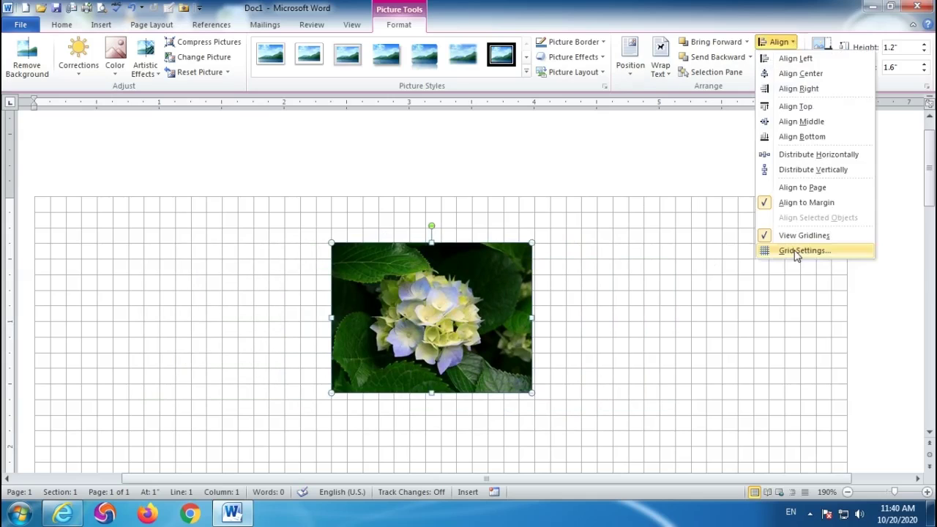
click(803, 258)
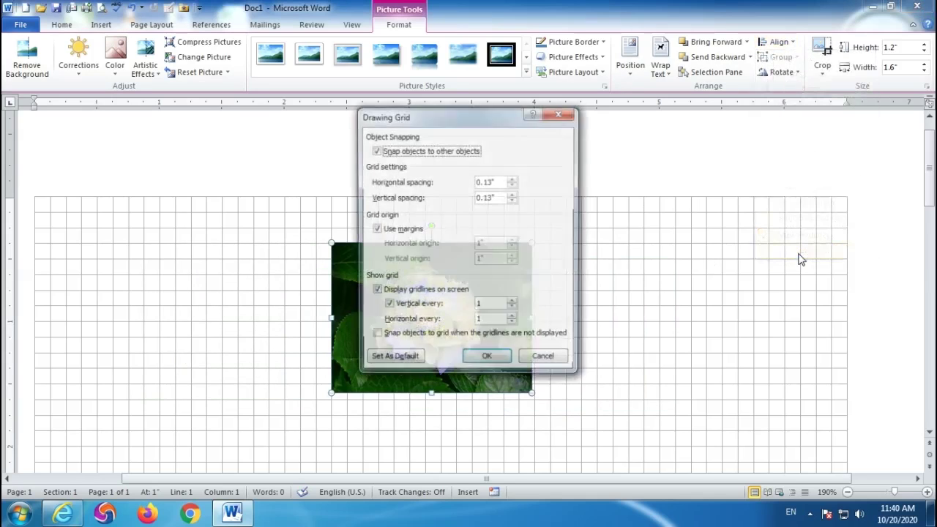
mouse_move(466, 119)
mouse_down()
mouse_move(623, 137)
mouse_move(648, 121)
mouse_up()
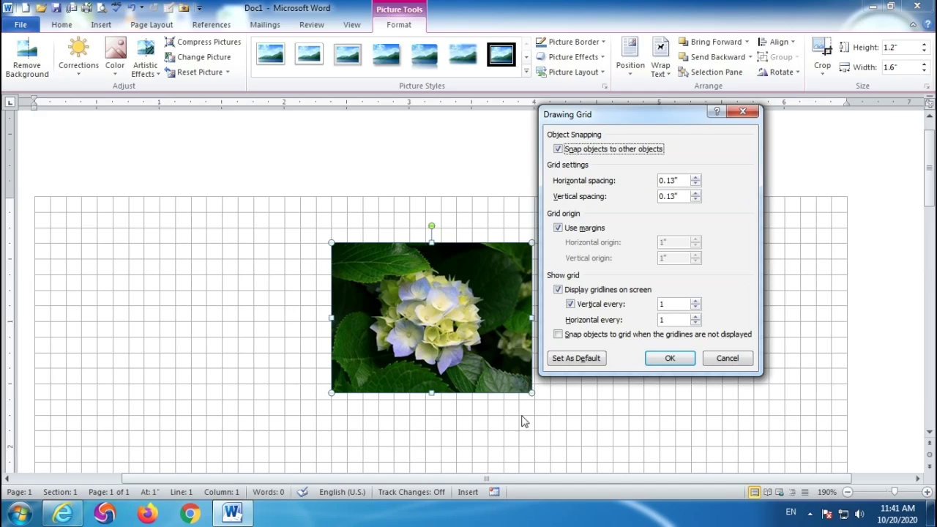
click(559, 290)
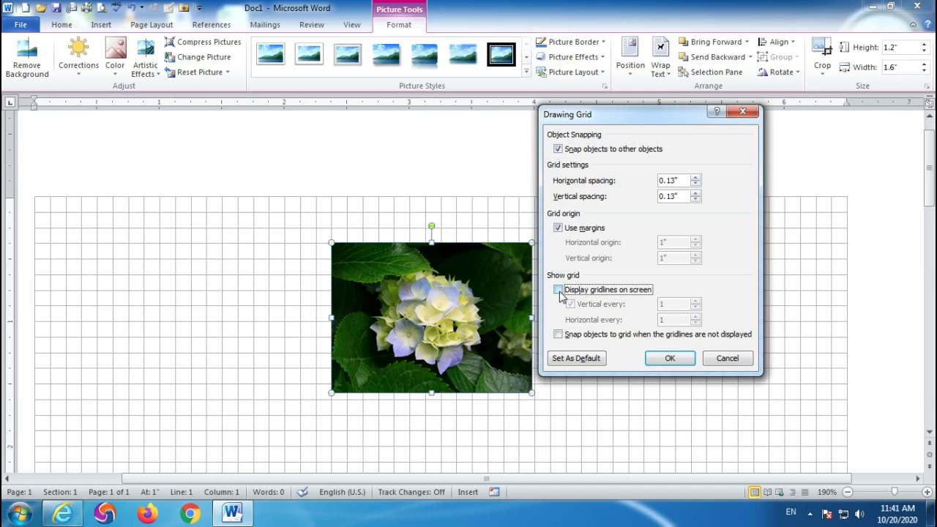
click(558, 334)
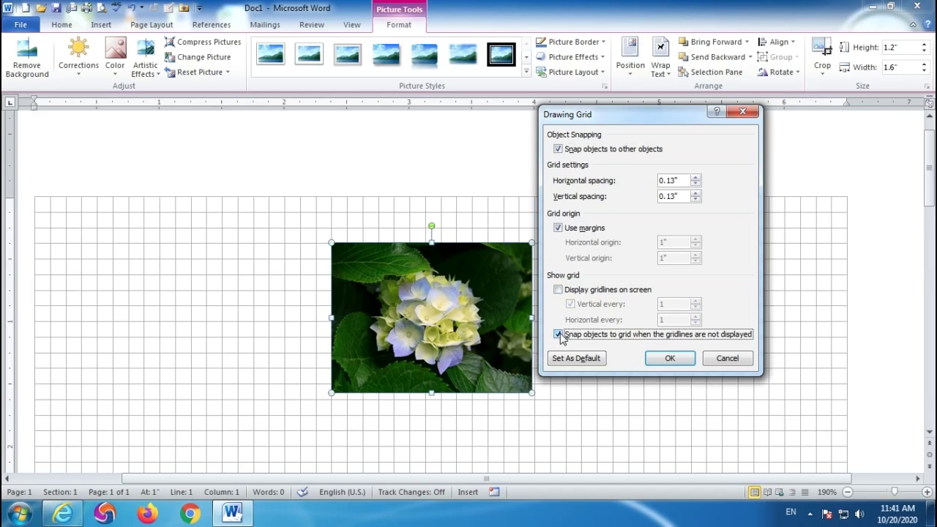
click(667, 358)
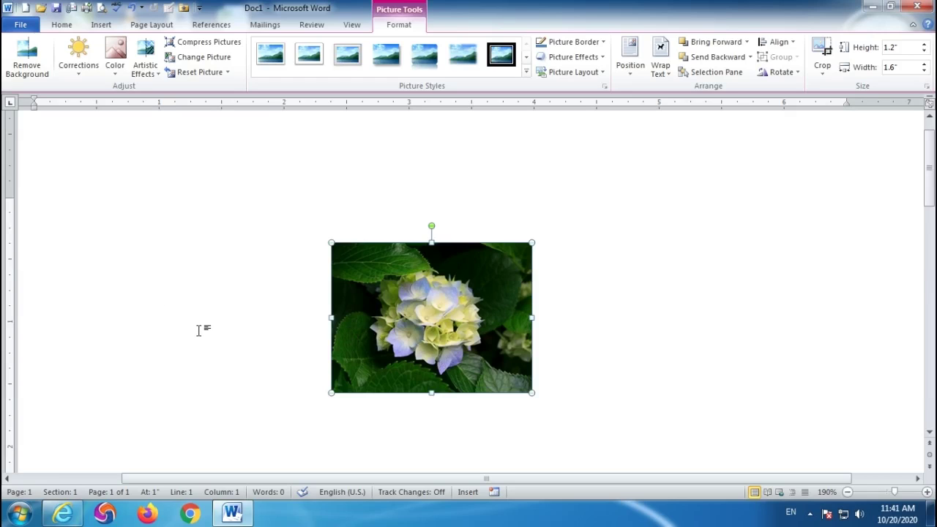
Nudge the hydrangea picture about 0.3 inch to the left with the gridlines hidden.
key(Left)
key(Left)
key(Left)
key(Left)
key(Left)
key(Left)
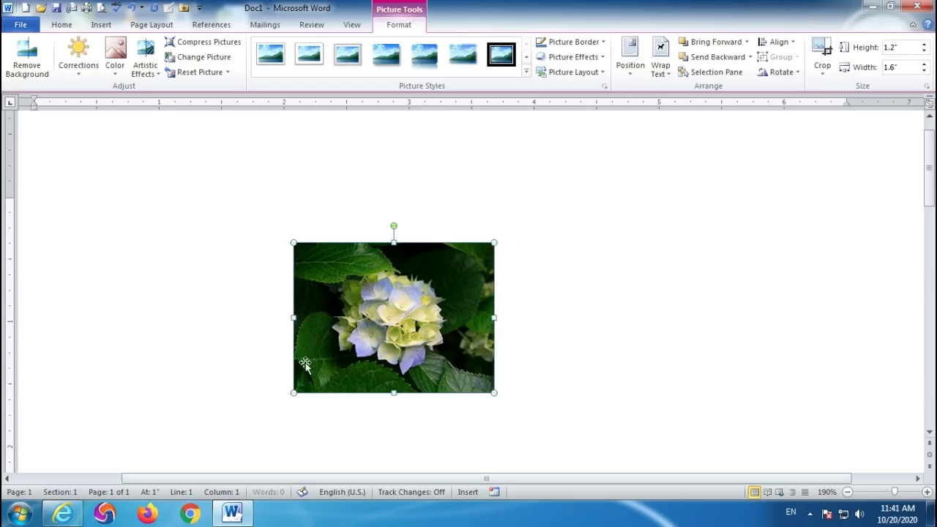
Nudge the hydrangea picture left and right in grid increments with the gridlines hidden, returning it to its starting position.
key(Right)
key(Right)
key(Right)
key(Right)
key(Right)
key(Right)
key(Right)
key(Right)
key(Right)
key(Right)
key(Right)
key(Right)
key(Right)
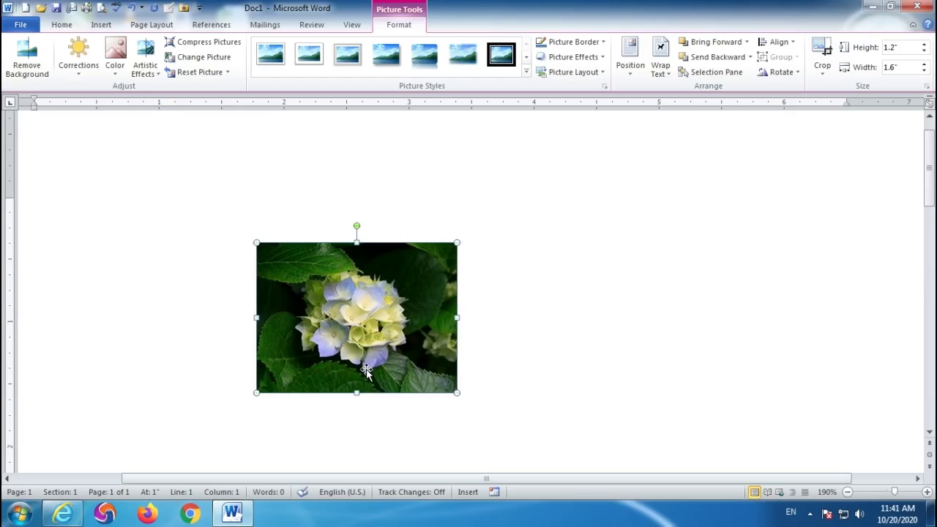
key(Left)
key(Left)
key(Left)
key(Left)
key(Left)
key(Left)
key(Left)
key(Left)
key(Left)
key(Left)
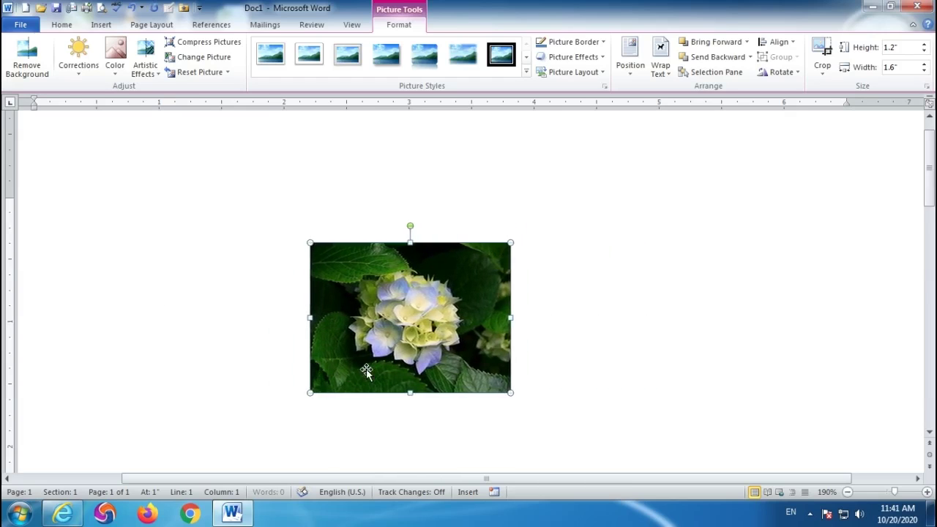
In the drawing grid settings, turn off snapping to the grid when gridlines are hidden and display the gridlines on screen.
click(779, 41)
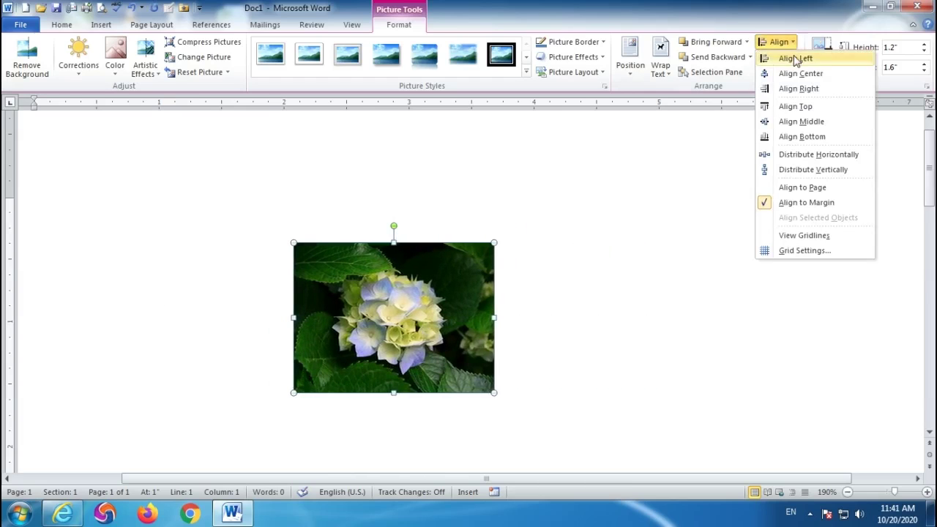
click(801, 251)
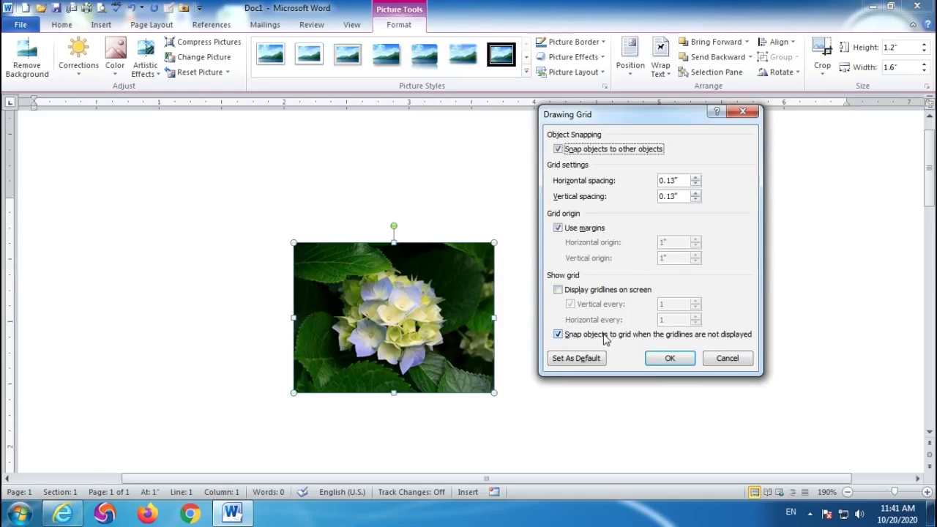
click(559, 335)
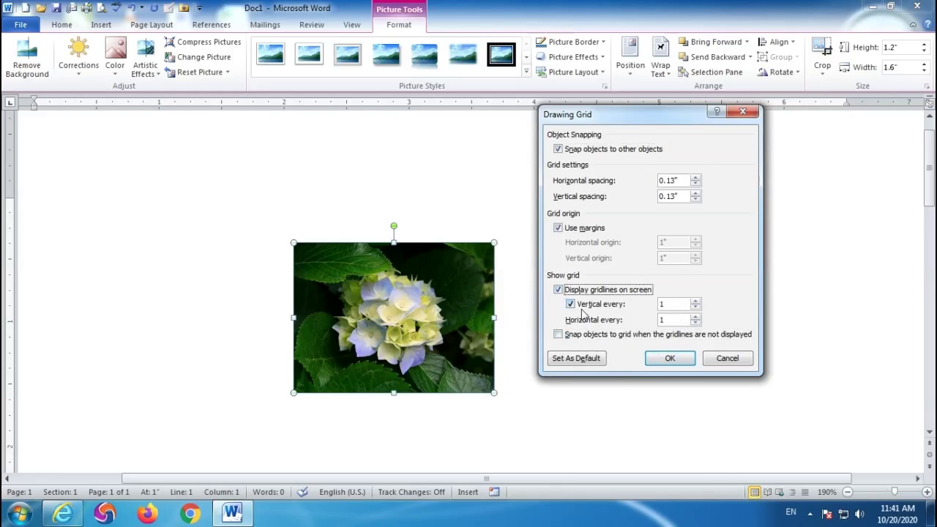
click(665, 358)
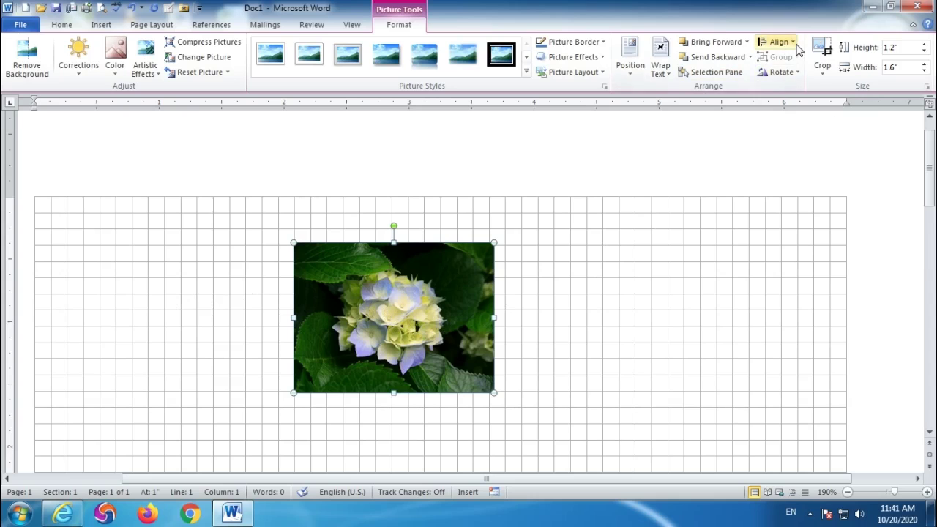
Set the drawing grid's horizontal and vertical spacing to 0.5 inch.
click(777, 42)
click(803, 252)
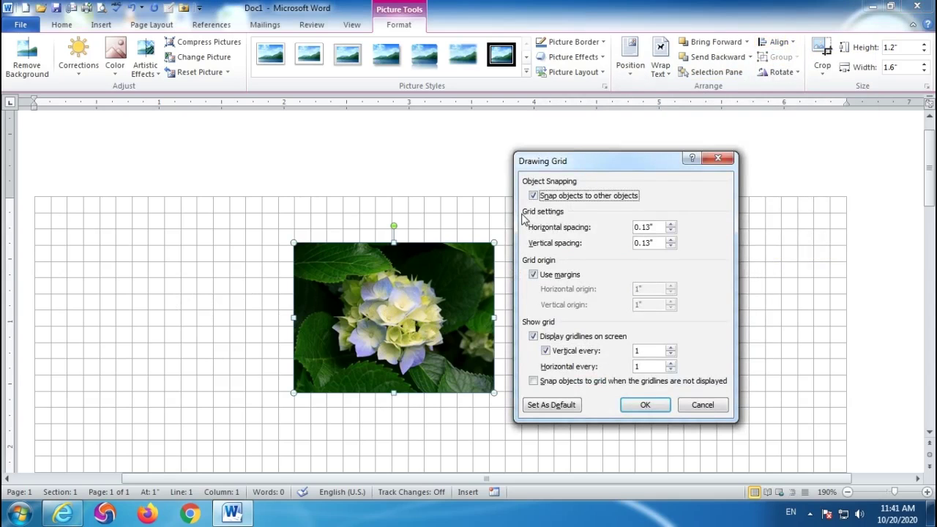
double_click(657, 227)
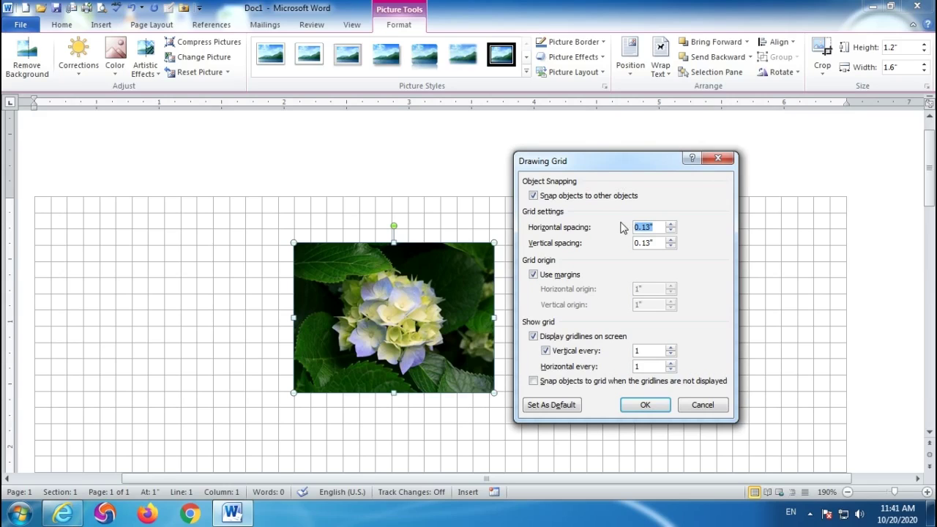
text(.5)
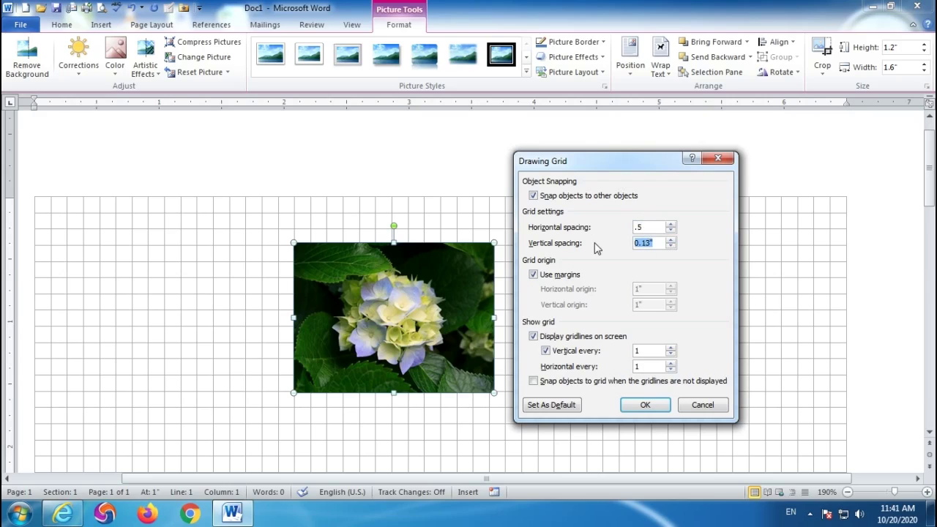
text(.5)
click(643, 404)
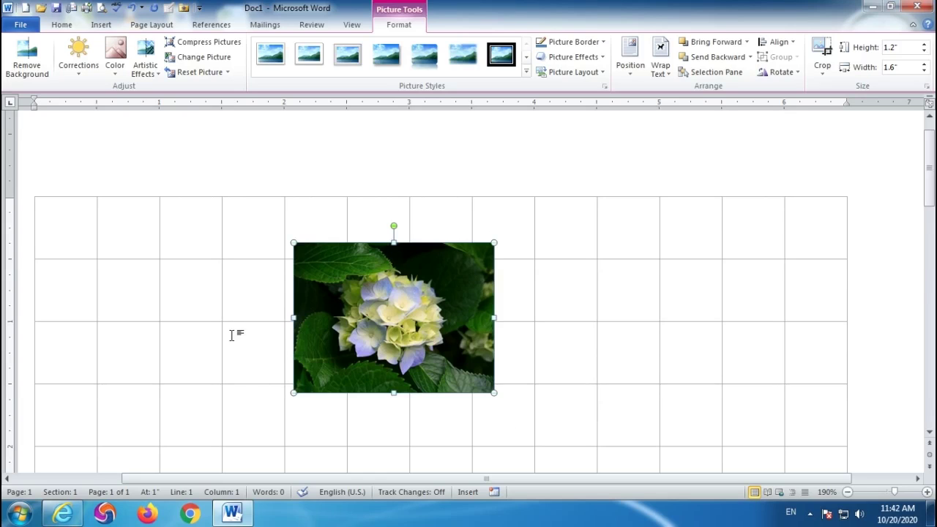
Snap the hydrangea picture's left edge to the 2-inch gridline and shrink it proportionally to 1.5 inches wide.
drag(397, 321, 389, 337)
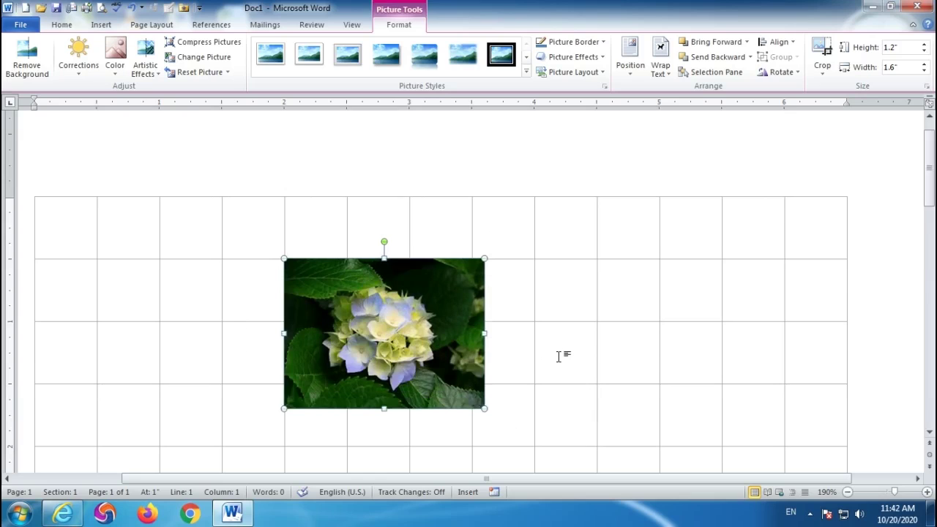
scroll(558, 357, down, 2)
scroll(559, 357, up, 1)
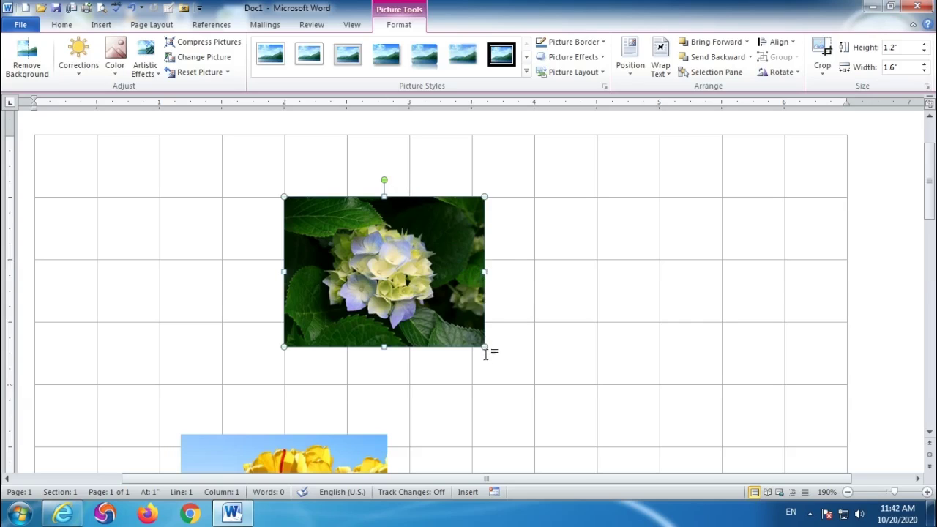
drag(485, 348, 473, 337)
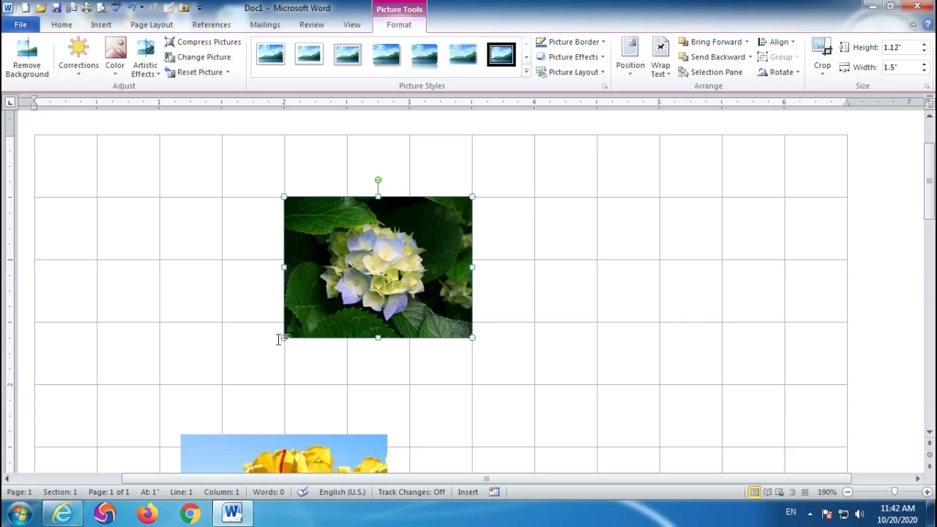
Select the hydrangea picture and move it right along the grid until its left edge snaps to the 2.5-inch gridline.
click(822, 72)
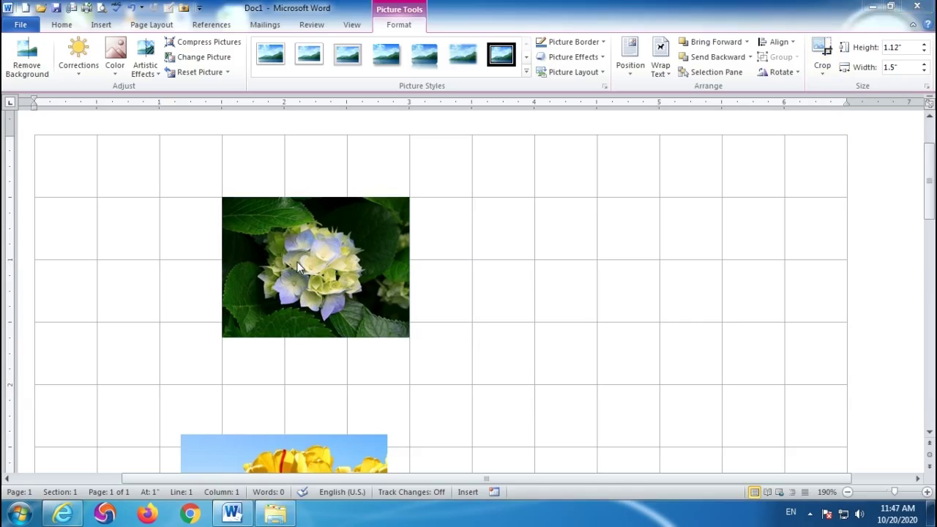
click(298, 268)
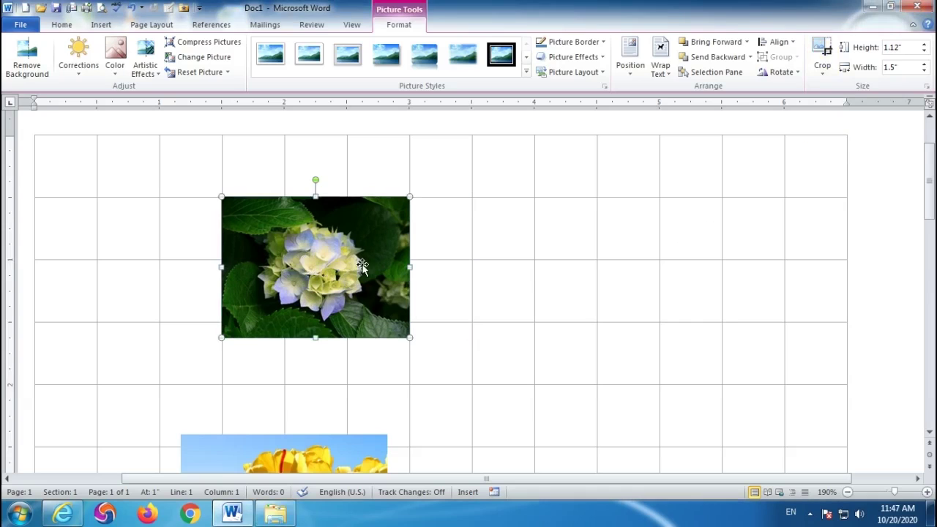
drag(263, 293, 397, 279)
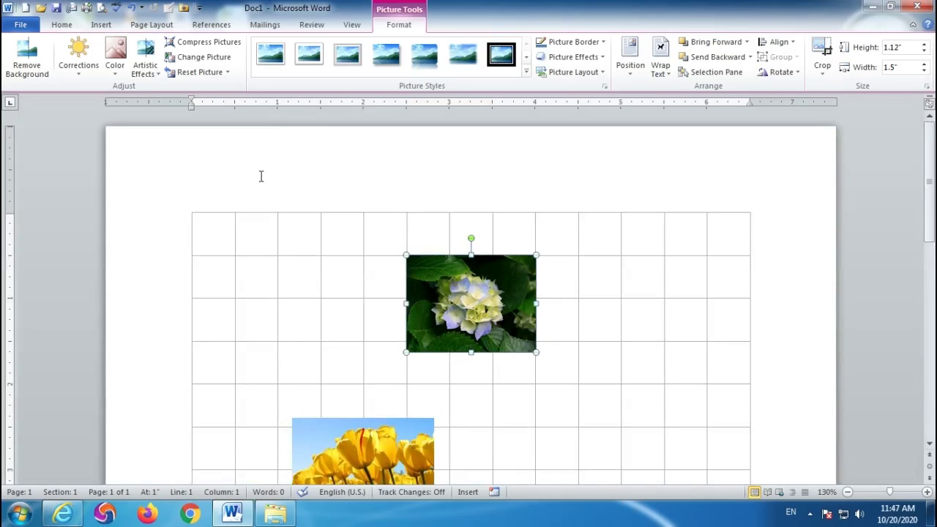
Turn off the use of margins as the grid origin so the gridlines cover the whole page.
click(778, 41)
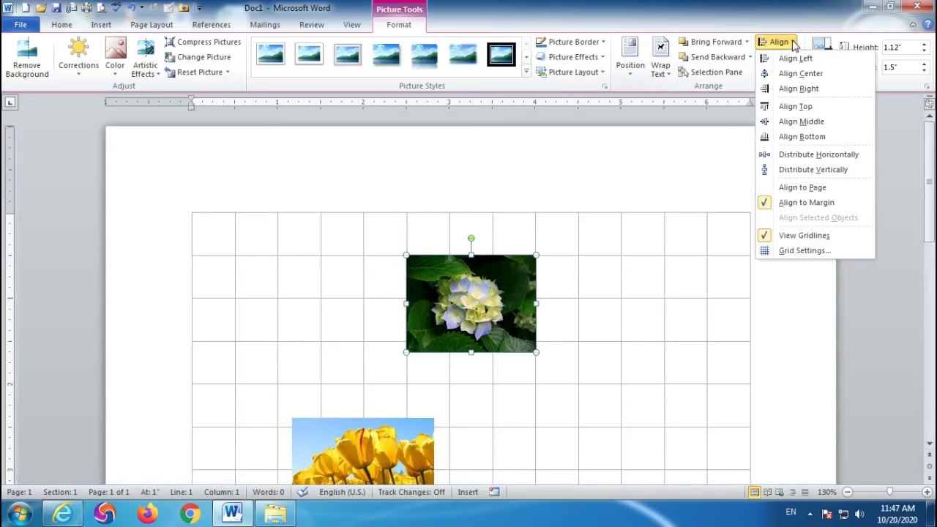
click(804, 251)
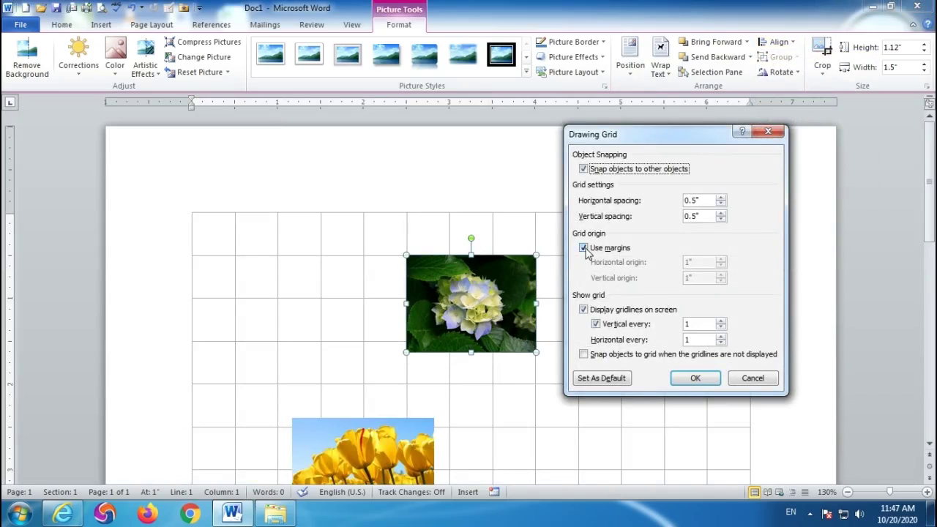
click(583, 249)
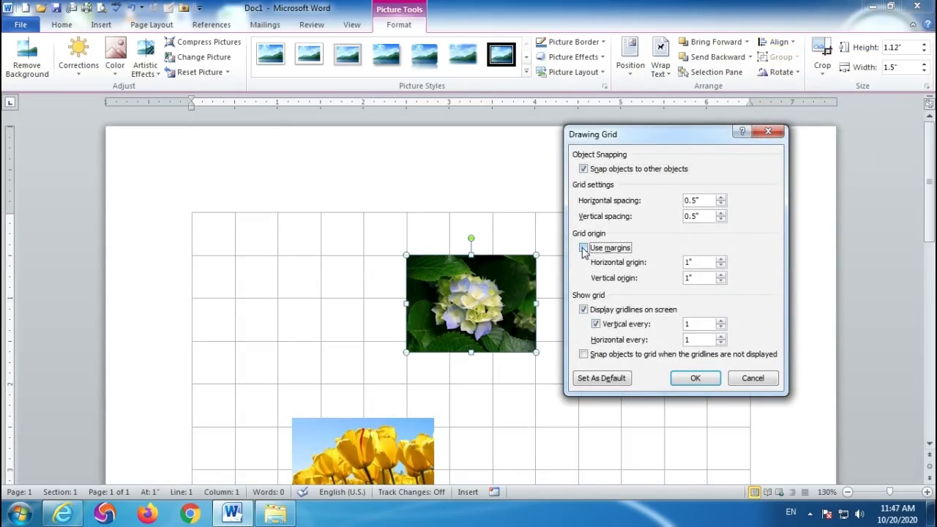
click(692, 379)
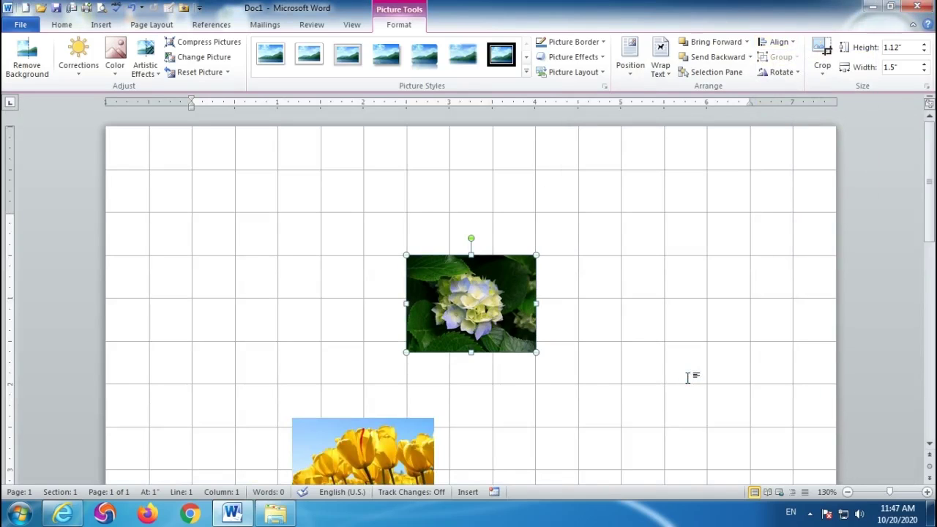
Set the grid origin back to the page margins and turn off the on-screen gridlines.
click(790, 41)
click(783, 251)
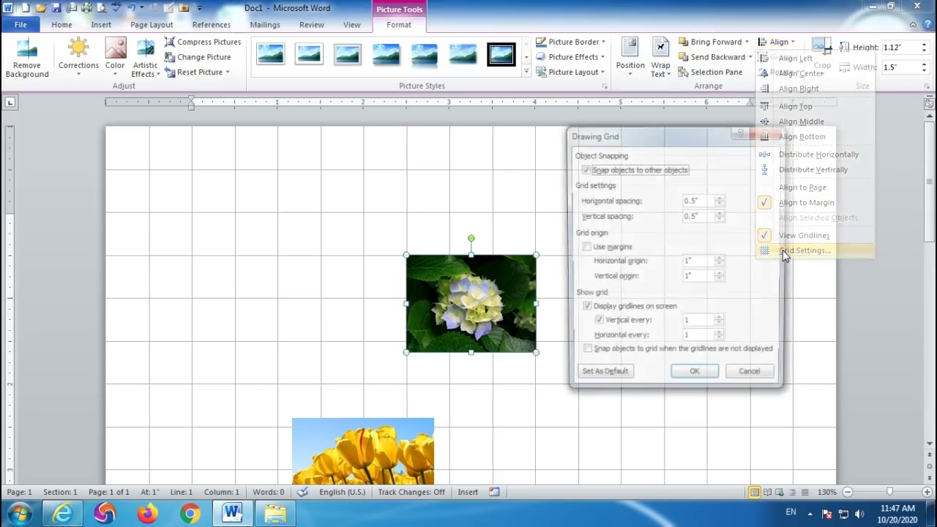
click(583, 249)
click(696, 378)
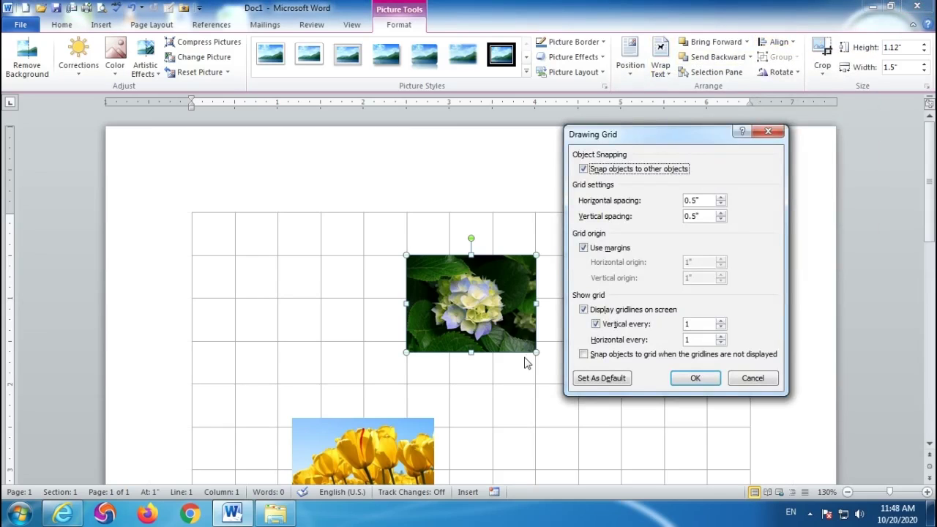
click(584, 311)
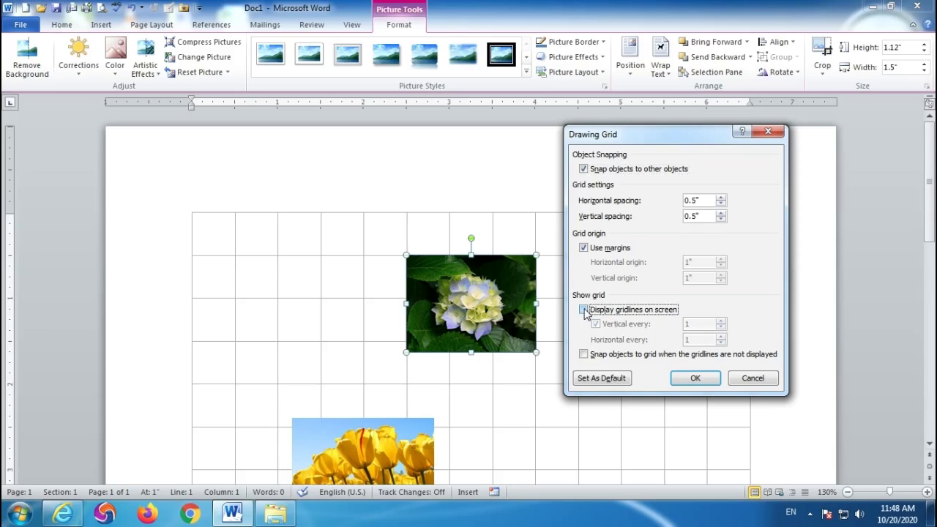
click(695, 378)
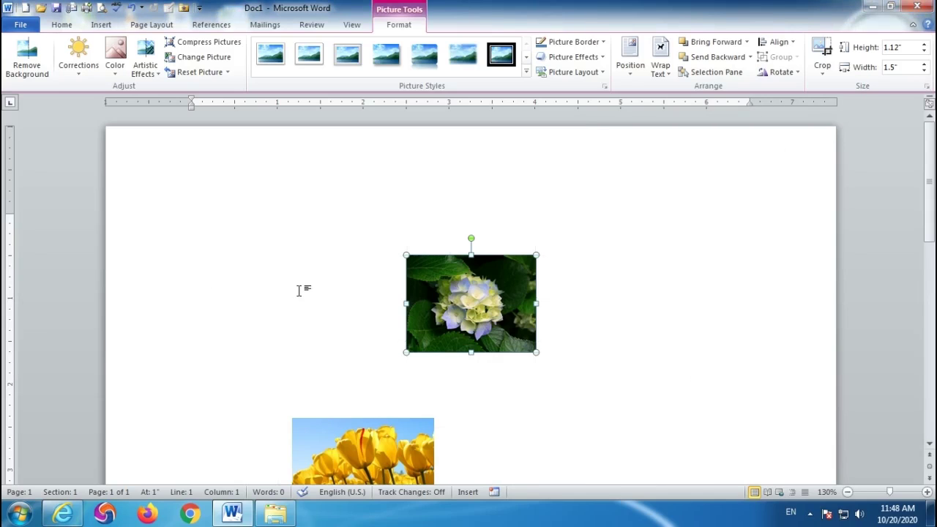
Display gridlines on screen with the vertical lines turned off, leaving only horizontal lines at every 1 grid space.
click(779, 41)
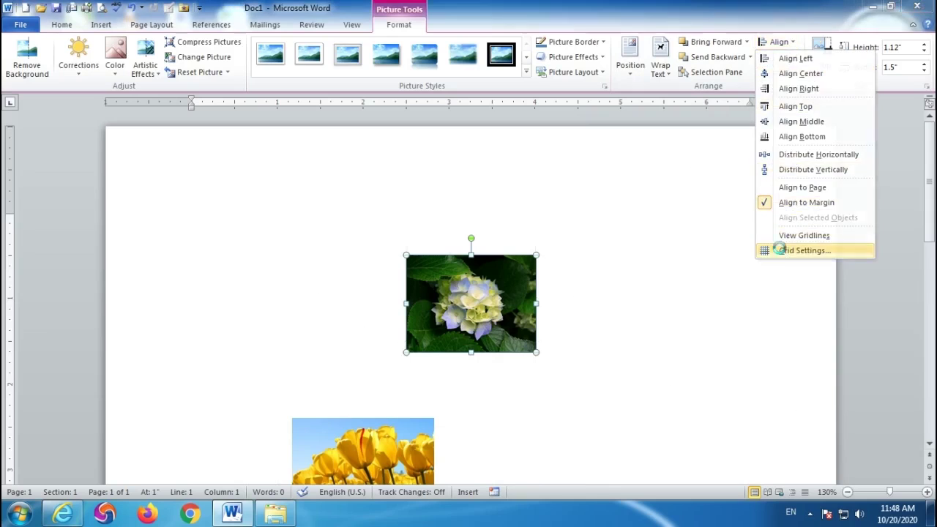
click(768, 249)
click(584, 310)
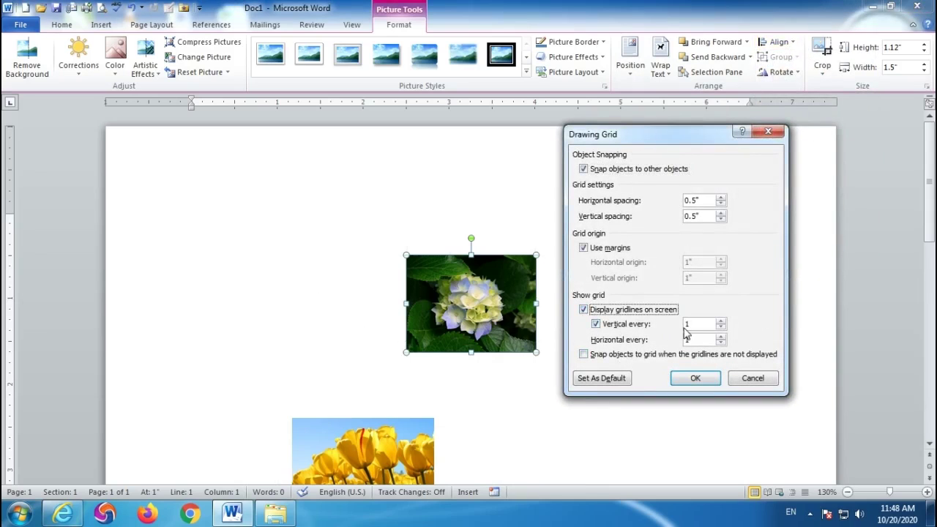
click(596, 324)
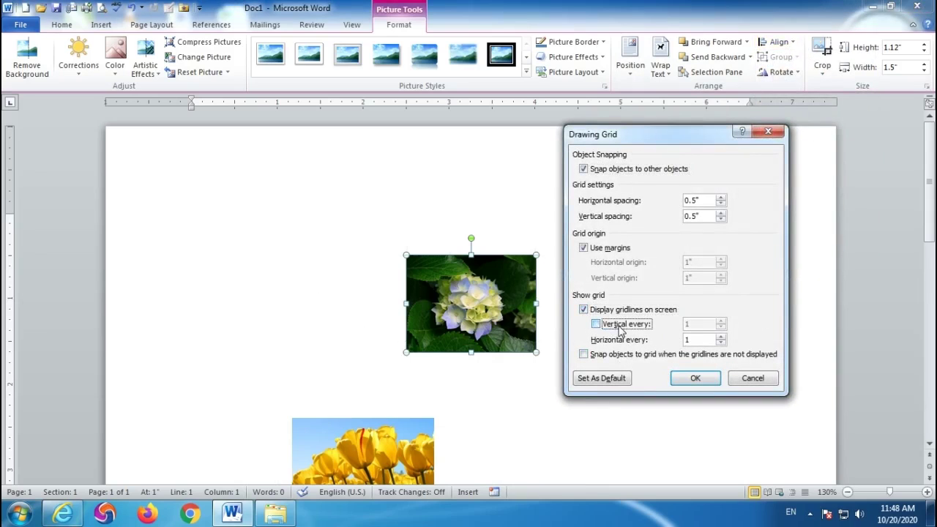
click(694, 377)
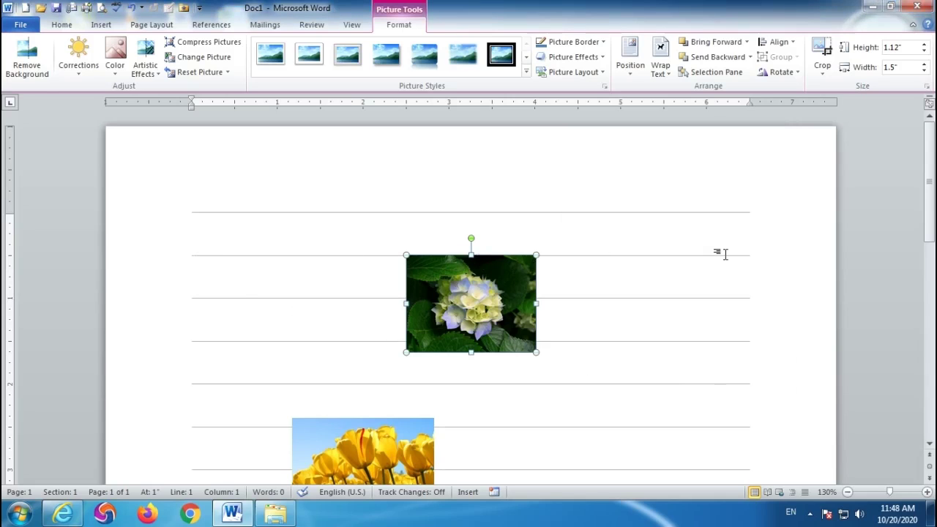
Turn off the display of gridlines on screen in the drawing grid settings.
click(795, 42)
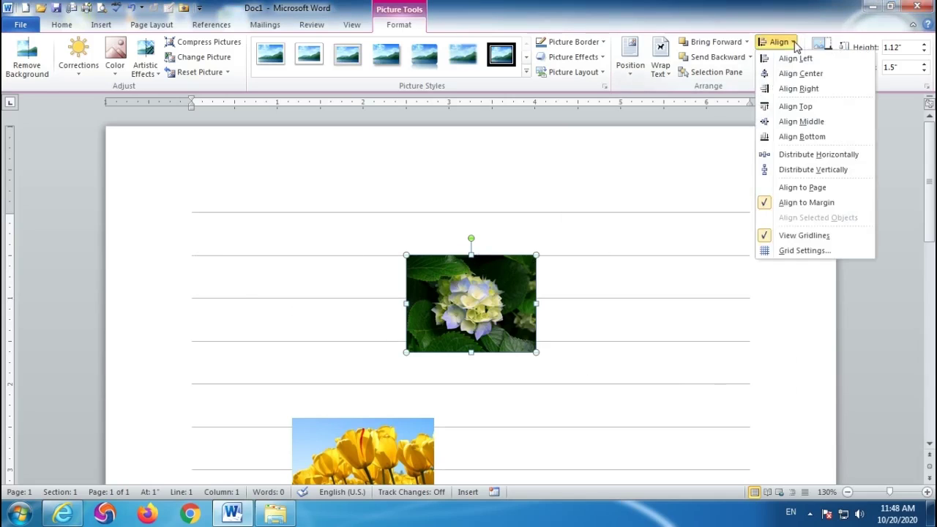
click(791, 255)
drag(637, 134, 586, 115)
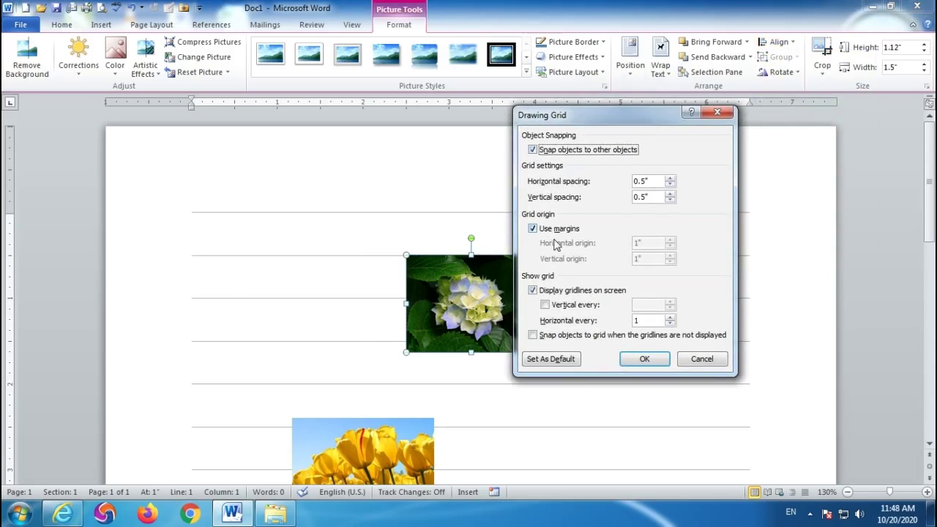
click(532, 291)
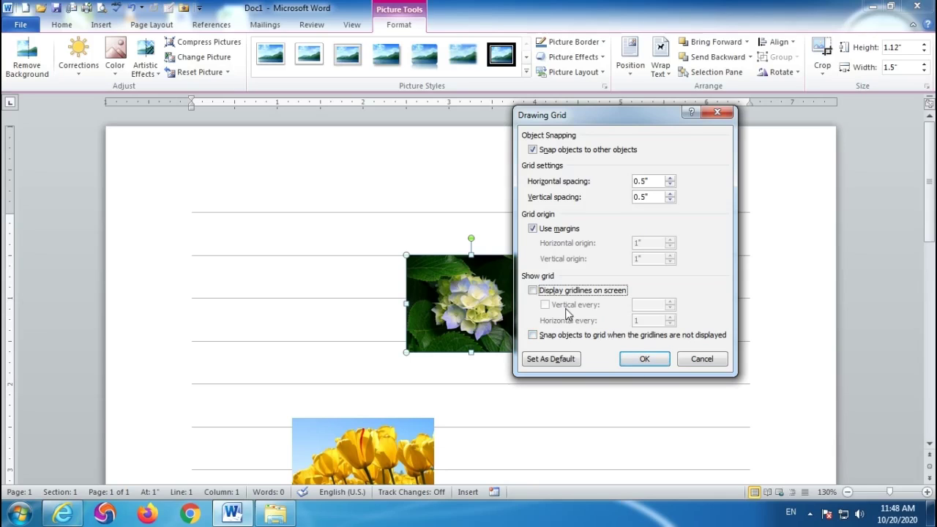
click(644, 358)
Move the tulip picture up to the left margin and place the hydrangea picture to its right, slightly lower.
mouse_move(472, 302)
mouse_down()
mouse_move(344, 282)
mouse_move(426, 298)
mouse_move(515, 258)
mouse_move(471, 306)
mouse_move(376, 267)
mouse_move(292, 311)
mouse_move(497, 313)
mouse_up()
drag(496, 313, 392, 295)
drag(360, 449, 257, 295)
drag(376, 310, 380, 359)
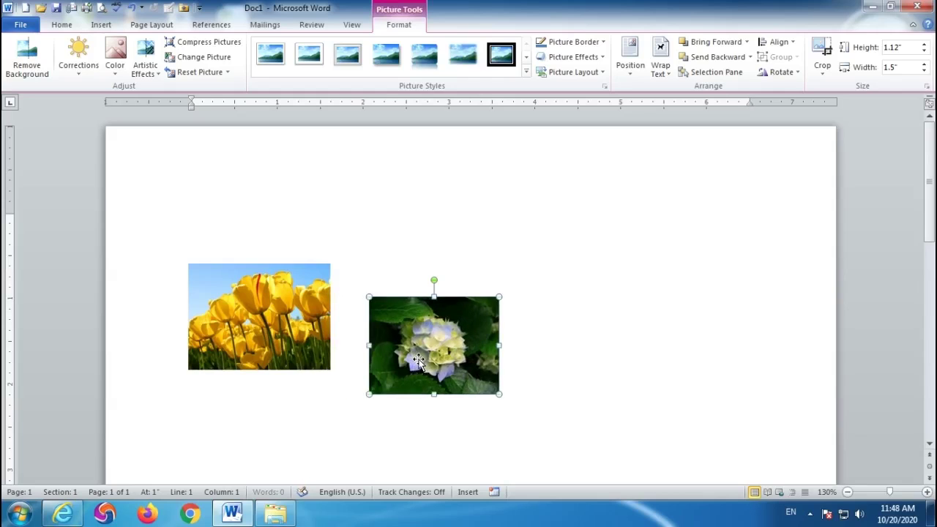
Review the object snapping option in the drawing grid settings and move the hydrangea picture about 0.3 inch down and left toward the tulips.
click(782, 42)
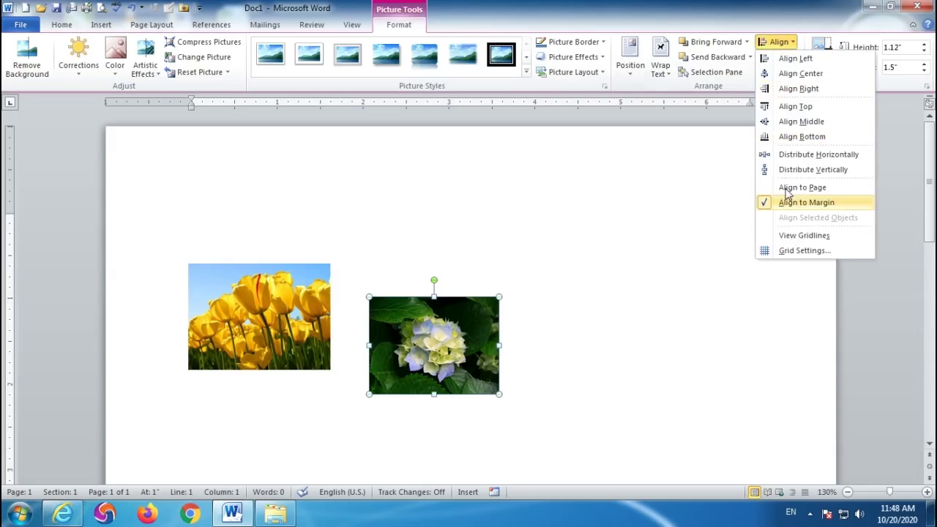
click(790, 247)
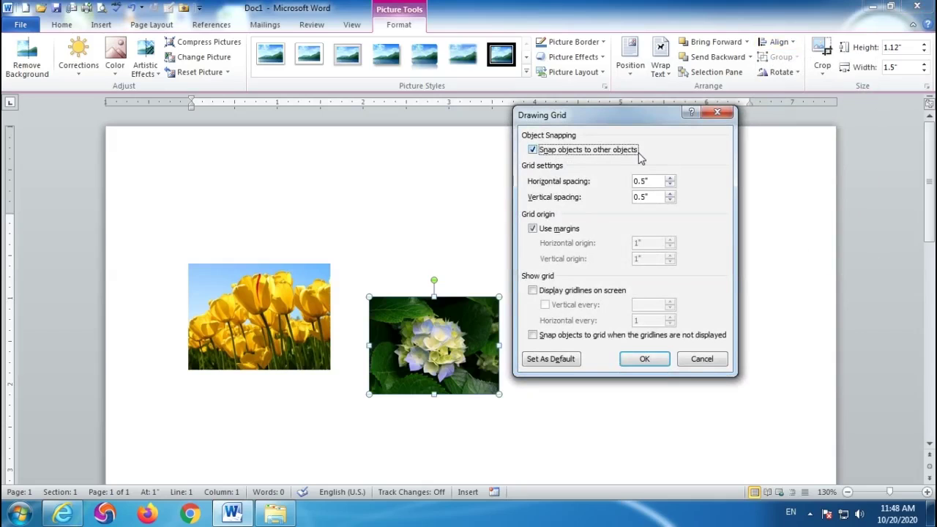
click(645, 358)
mouse_move(420, 347)
mouse_down()
mouse_move(402, 339)
mouse_move(390, 346)
mouse_move(380, 367)
mouse_move(391, 369)
mouse_up()
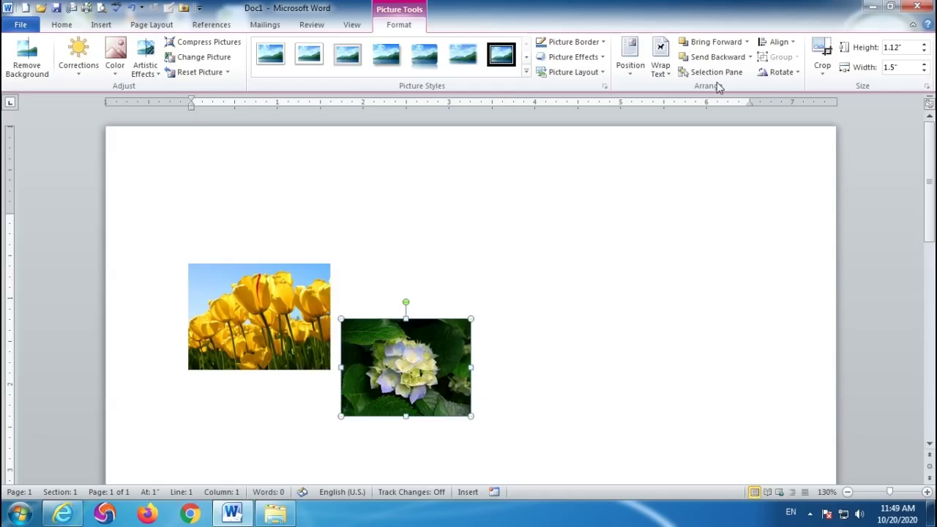
Turn on snapping objects to other objects in the drawing grid settings, keeping the on-screen gridlines hidden.
click(795, 44)
click(722, 247)
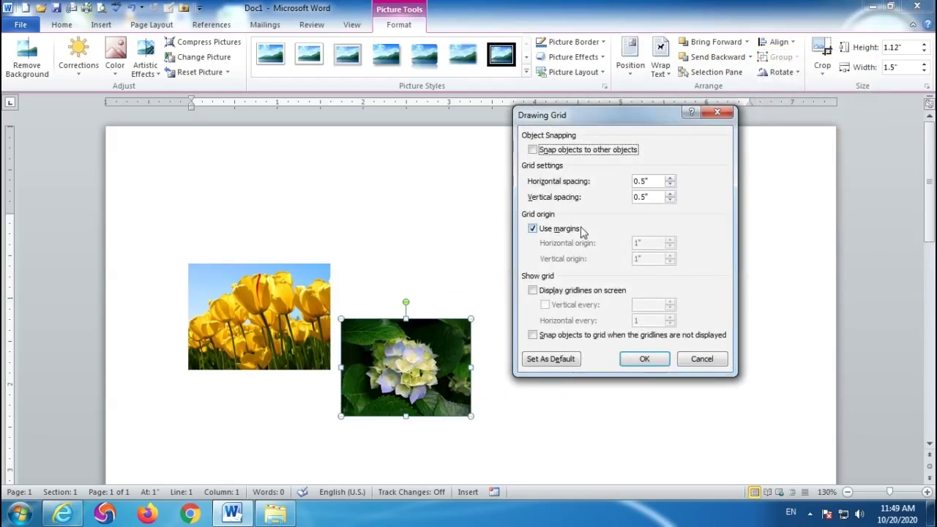
click(532, 150)
click(532, 290)
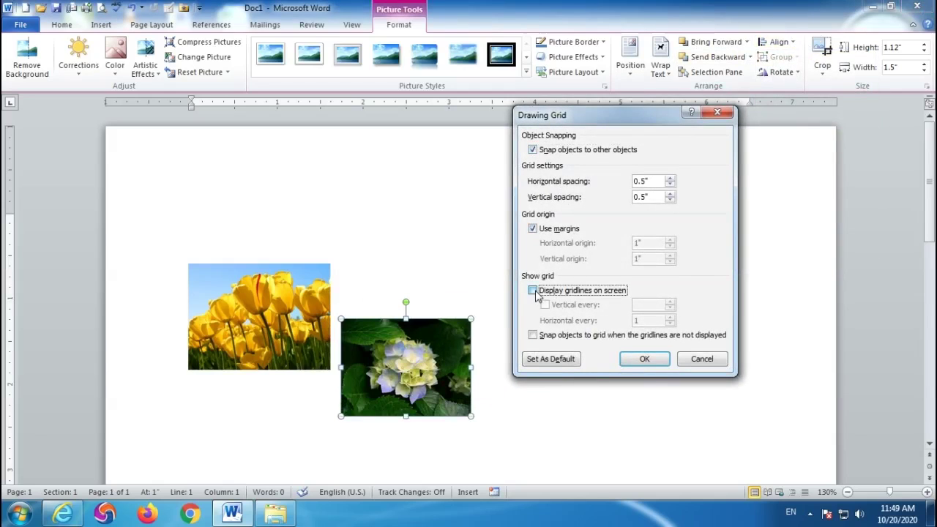
click(544, 304)
click(532, 290)
click(645, 358)
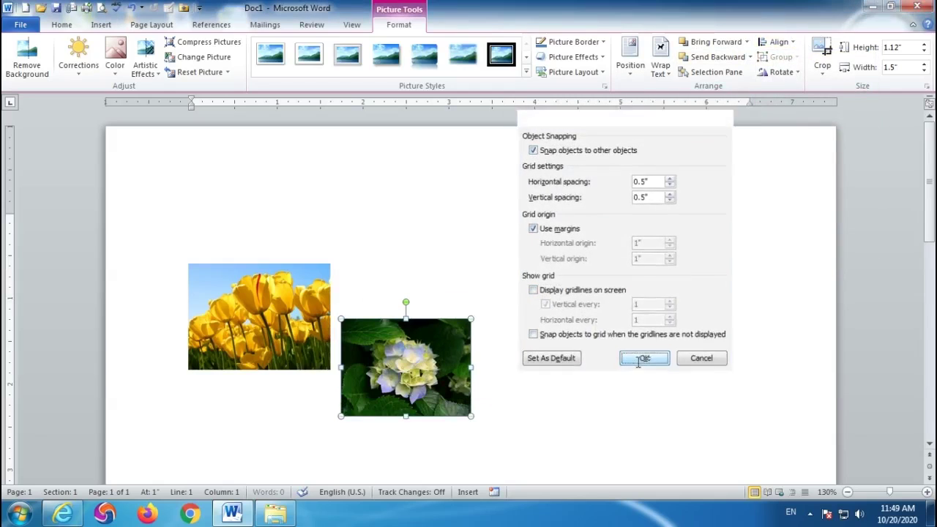
Move the hydrangea picture up and away from the tulips, and bring the orange flower picture up just beneath both.
scroll(568, 310, down, 3)
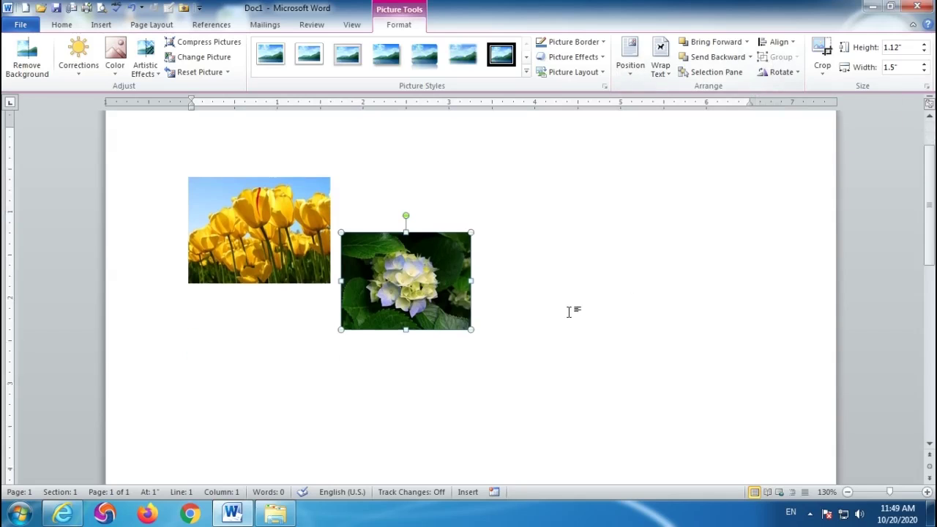
ctrl+scroll(568, 311, down, 3)
drag(443, 315, 477, 285)
scroll(521, 307, down, 3)
drag(393, 414, 396, 240)
scroll(483, 314, up, 3)
scroll(487, 315, up, 1)
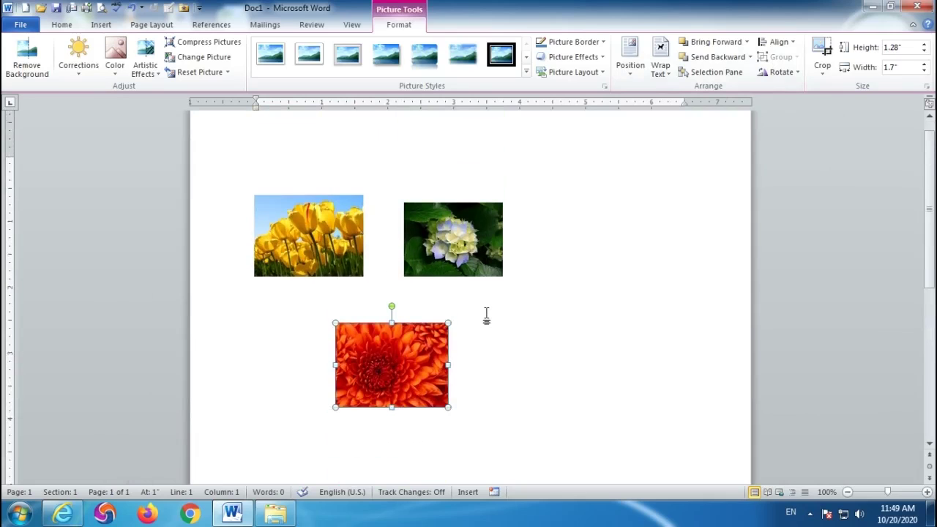
Select the tulip, hydrangea and orange flower pictures together and group them into one object.
click(290, 237)
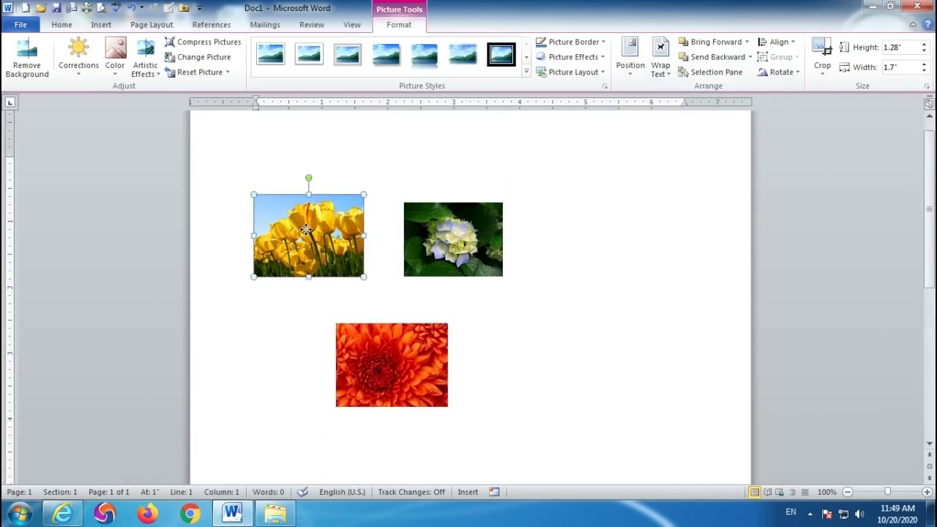
ctrl+click(474, 232)
ctrl+click(395, 358)
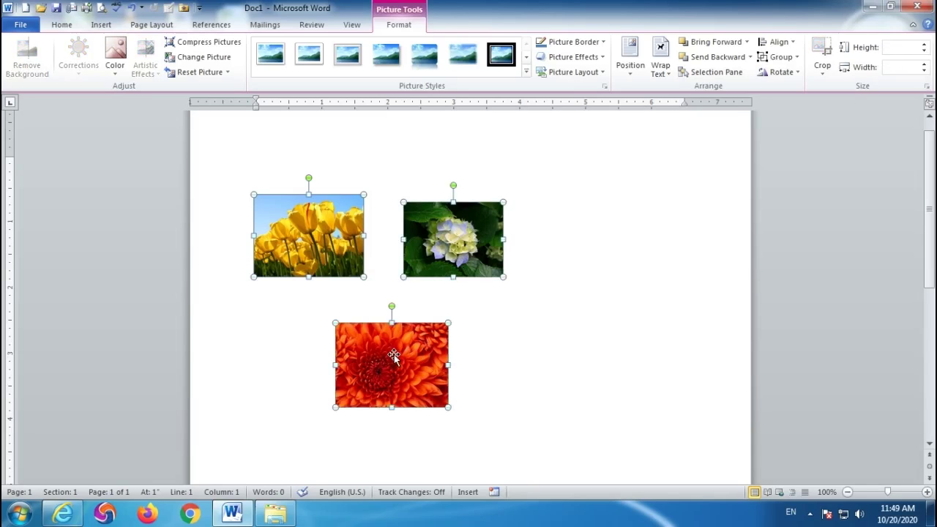
click(793, 61)
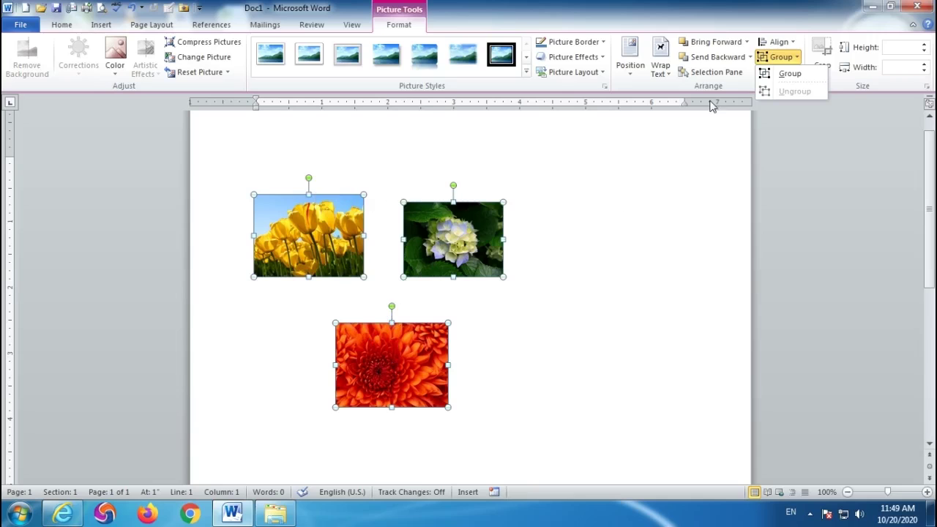
click(788, 74)
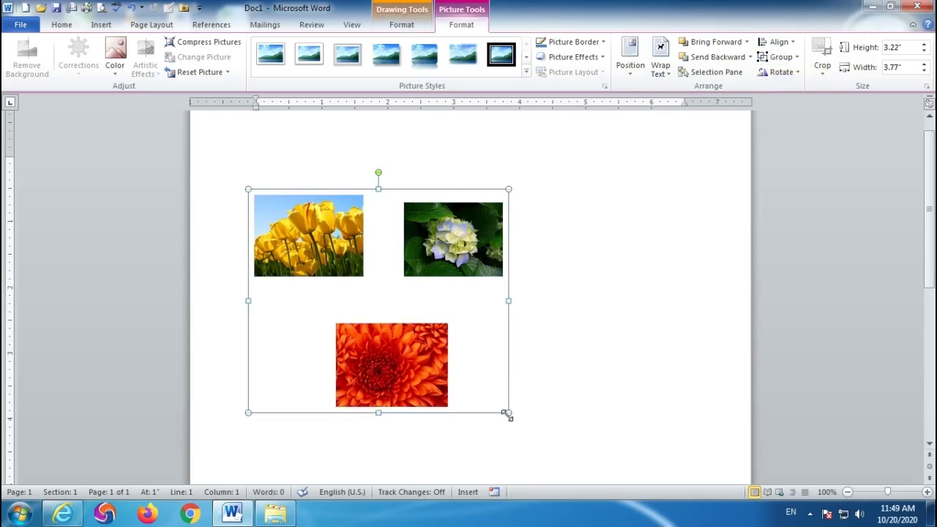
Move the grouped pictures about 0.6 inch to the right and slightly up, and try the group's rotation handle.
click(549, 396)
click(391, 382)
drag(381, 366, 434, 355)
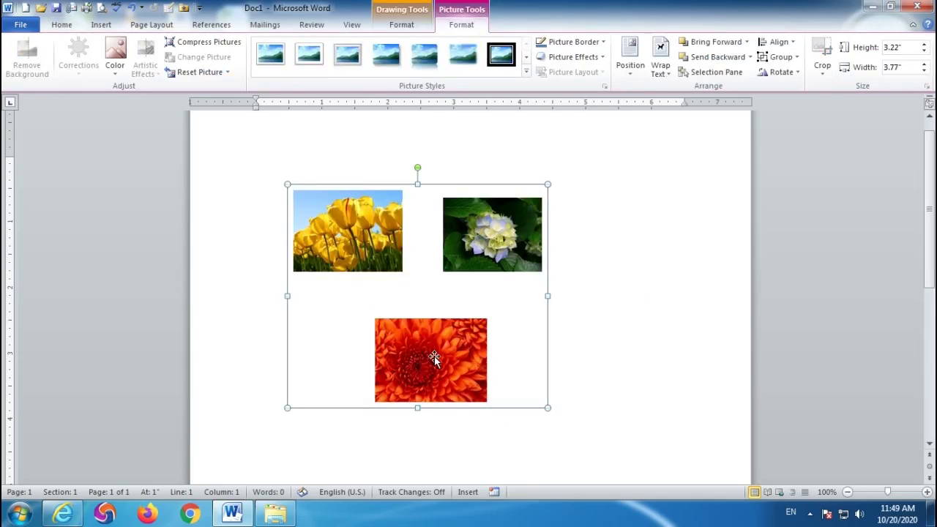
mouse_move(417, 168)
mouse_down()
mouse_move(482, 185)
mouse_move(421, 425)
mouse_move(584, 228)
mouse_move(424, 153)
mouse_up()
Ungroup the three pictures, try rotating them from one handle, and select each picture individually.
click(797, 57)
click(782, 93)
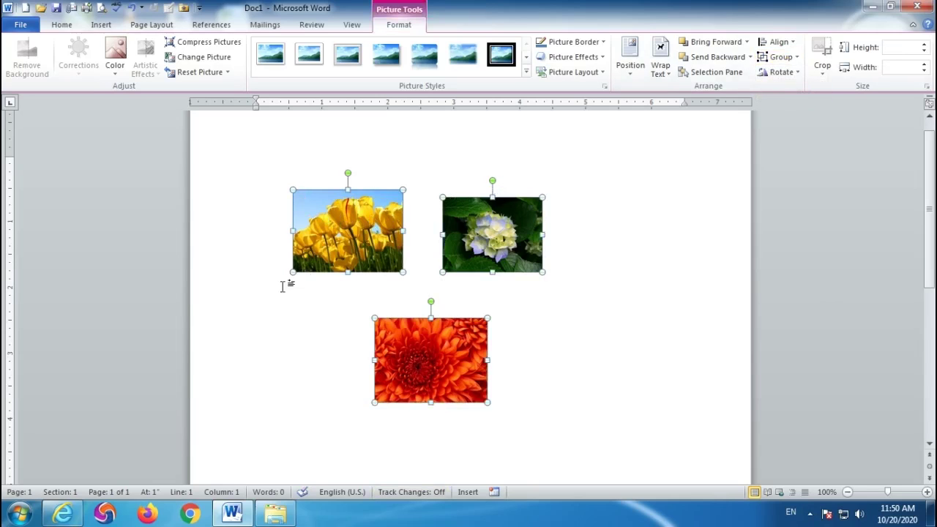
drag(493, 182, 493, 161)
click(515, 354)
click(446, 369)
click(322, 219)
click(482, 253)
click(435, 372)
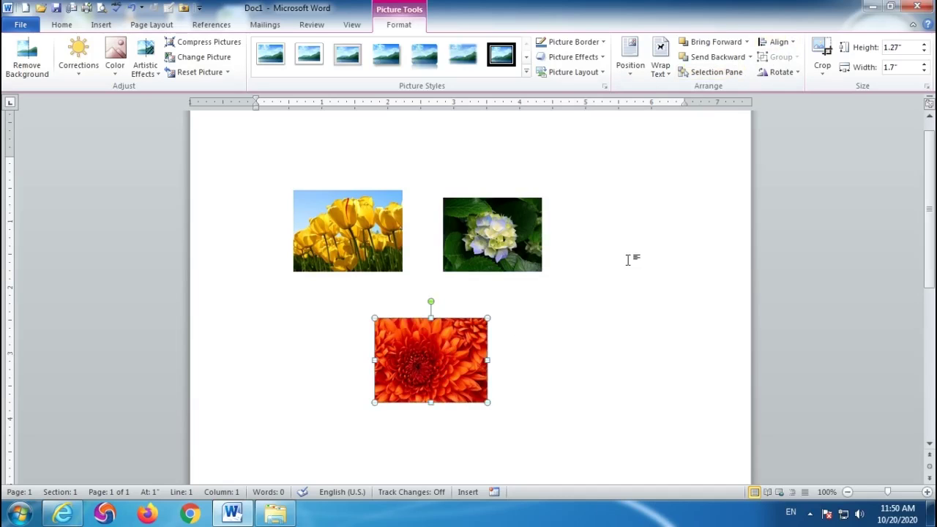
Move the hydrangea picture about 1.1 inches to the right and the tulip picture about 1 inch to the right.
ctrl+scroll(376, 250, up, 9)
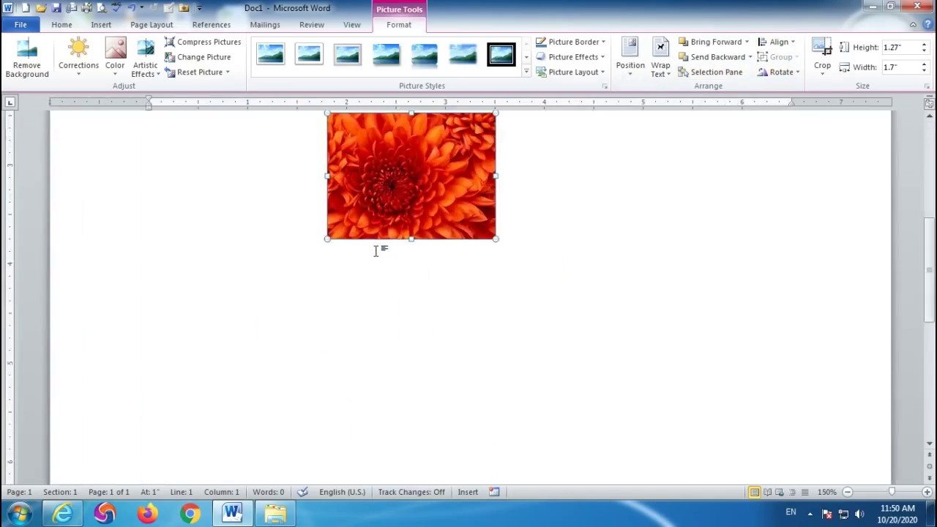
scroll(377, 250, down, 2)
scroll(377, 251, up, 1)
drag(232, 249, 252, 265)
drag(454, 267, 595, 267)
drag(239, 263, 349, 251)
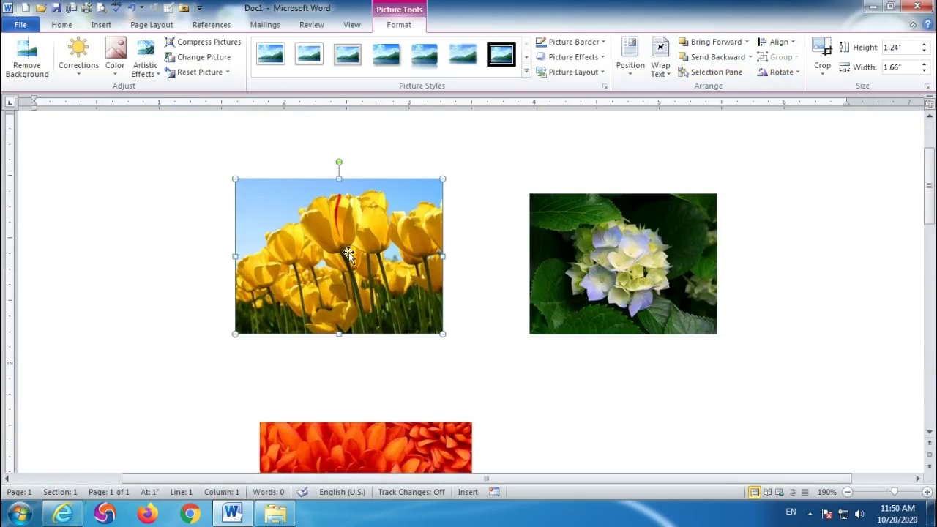
Set the tulip picture's rotation to 45° in the rotation options and undo the rotation.
click(798, 73)
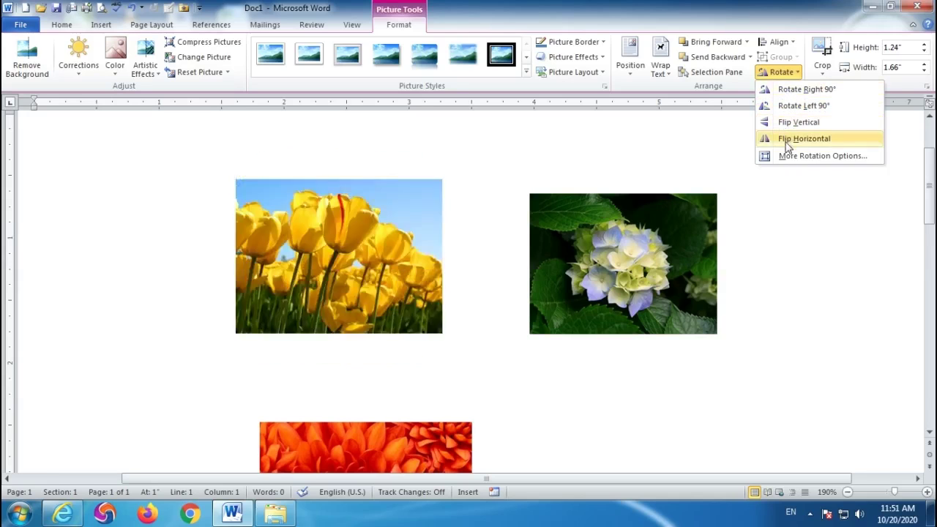
click(787, 158)
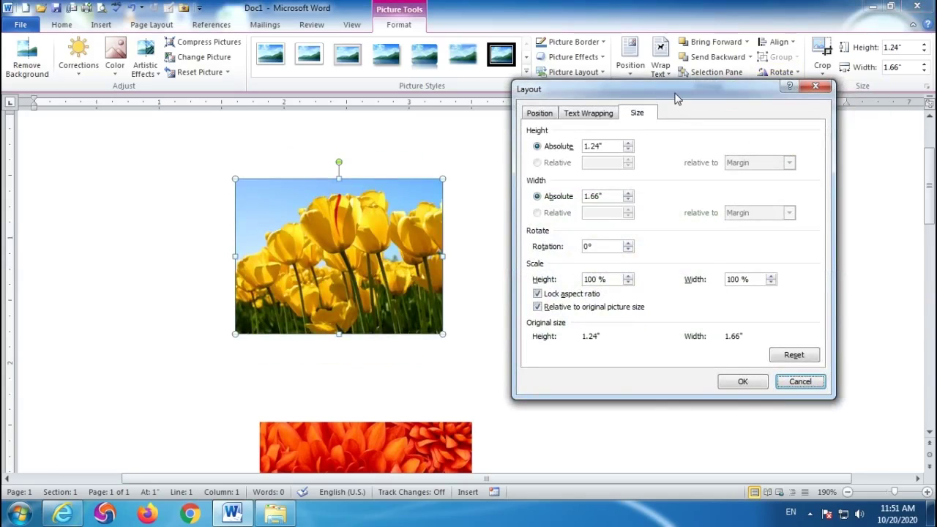
text(4)
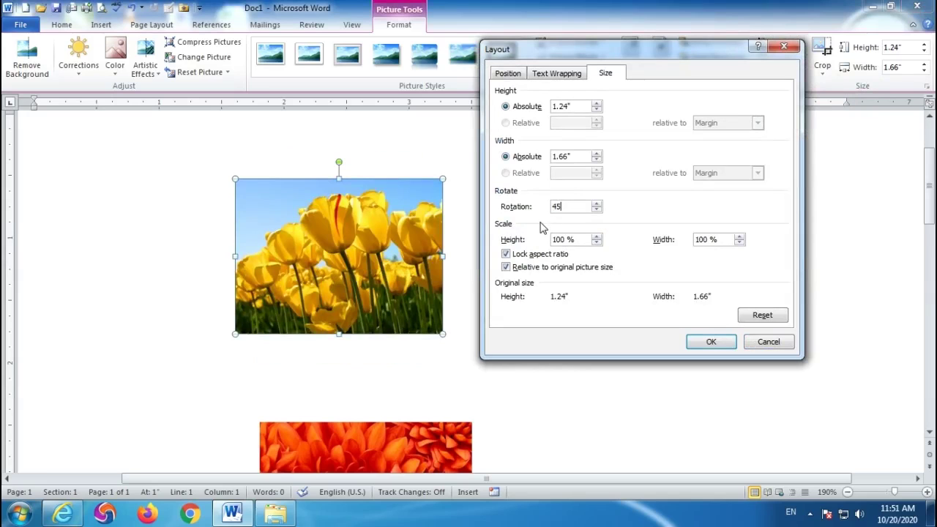
text(5)
click(707, 342)
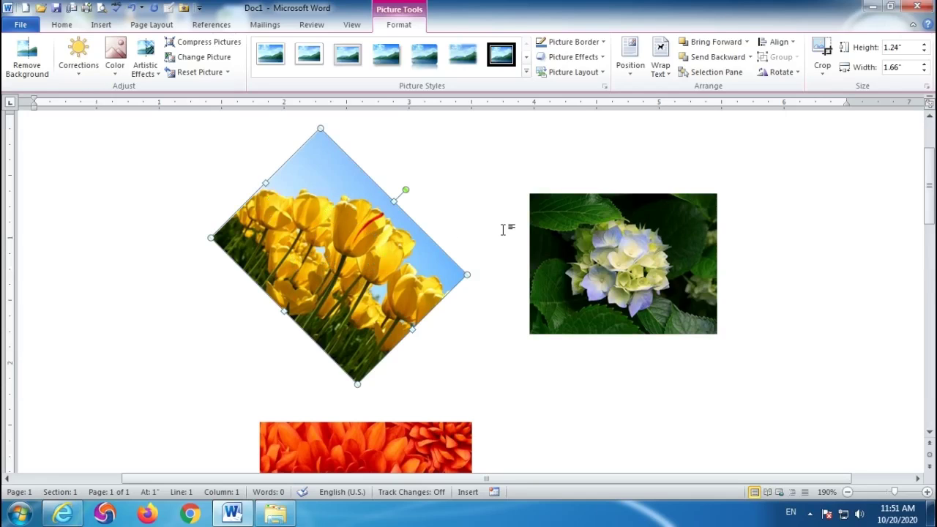
key(ctrl+z)
Review the tulip picture's size and scale settings, turn off its aspect ratio lock, and widen it to about 1.69 inches.
click(781, 72)
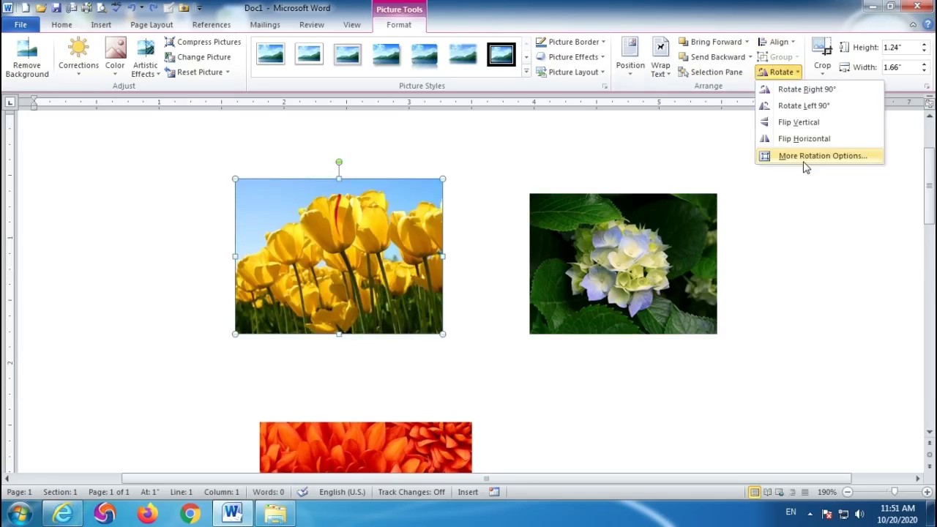
click(801, 158)
drag(578, 239, 539, 239)
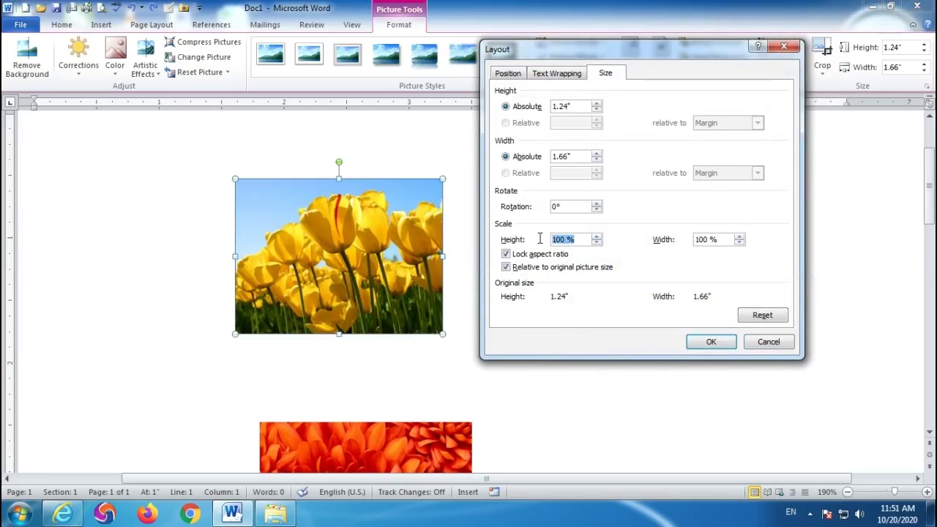
drag(721, 239, 702, 236)
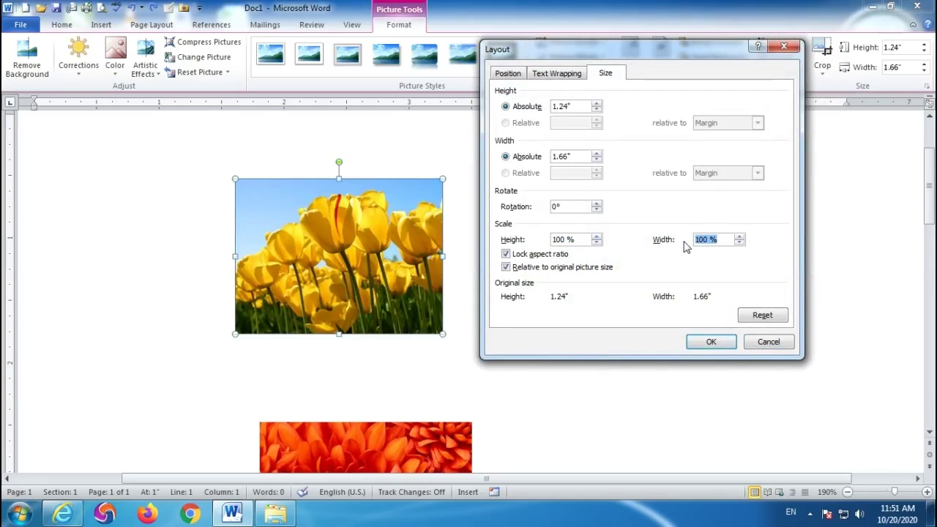
drag(552, 107, 571, 107)
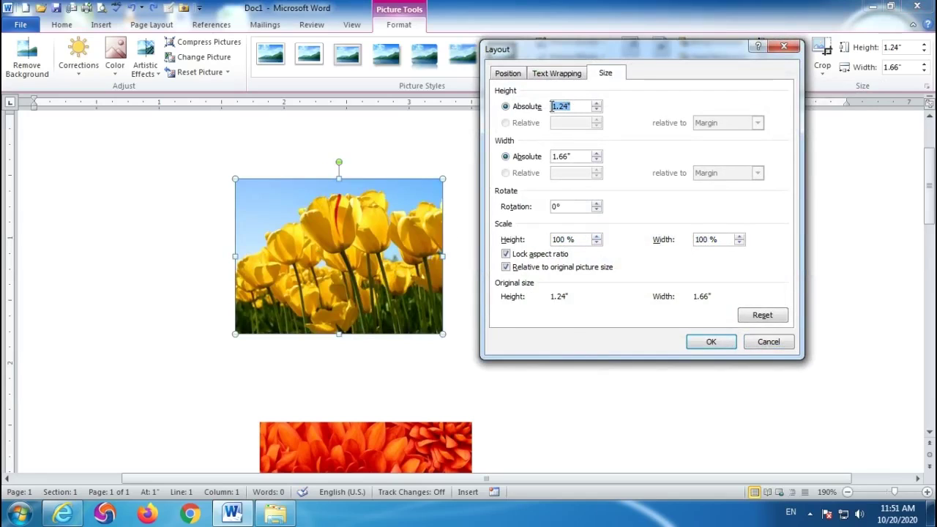
drag(576, 155, 558, 153)
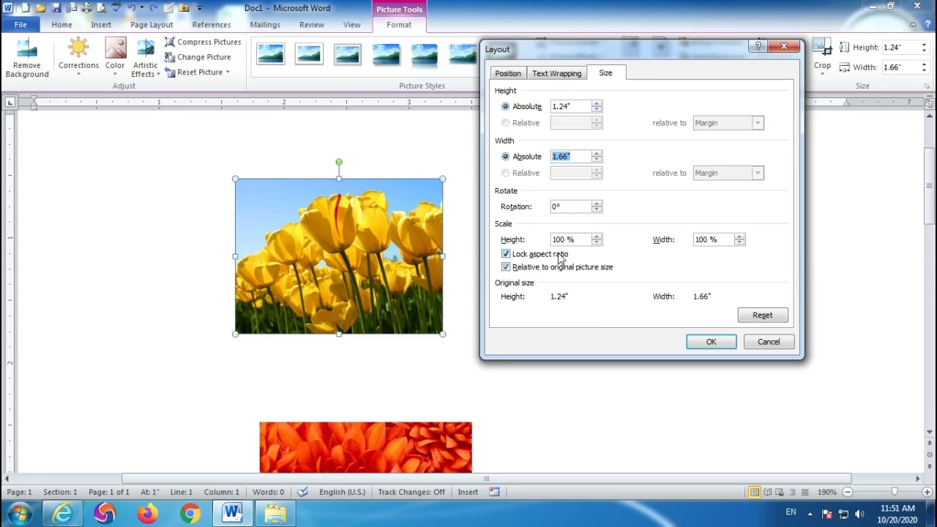
click(510, 255)
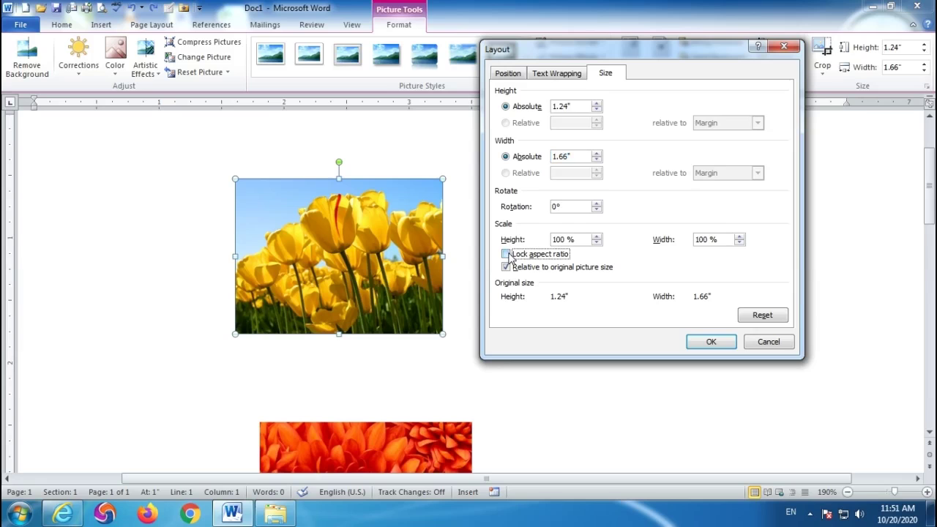
click(711, 342)
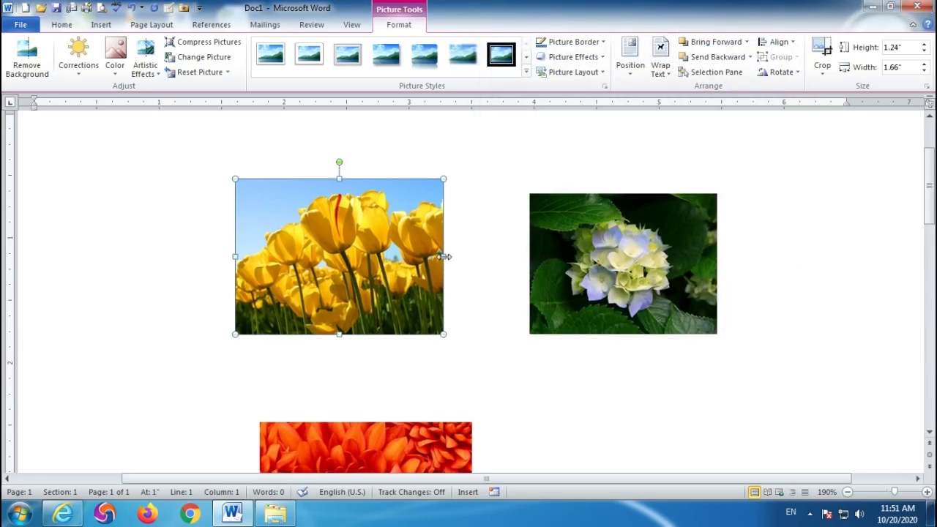
mouse_move(445, 334)
mouse_down()
mouse_move(500, 315)
mouse_move(410, 381)
mouse_move(456, 314)
mouse_move(412, 364)
mouse_move(442, 333)
mouse_move(464, 329)
mouse_move(456, 347)
mouse_move(445, 323)
mouse_move(447, 335)
mouse_up()
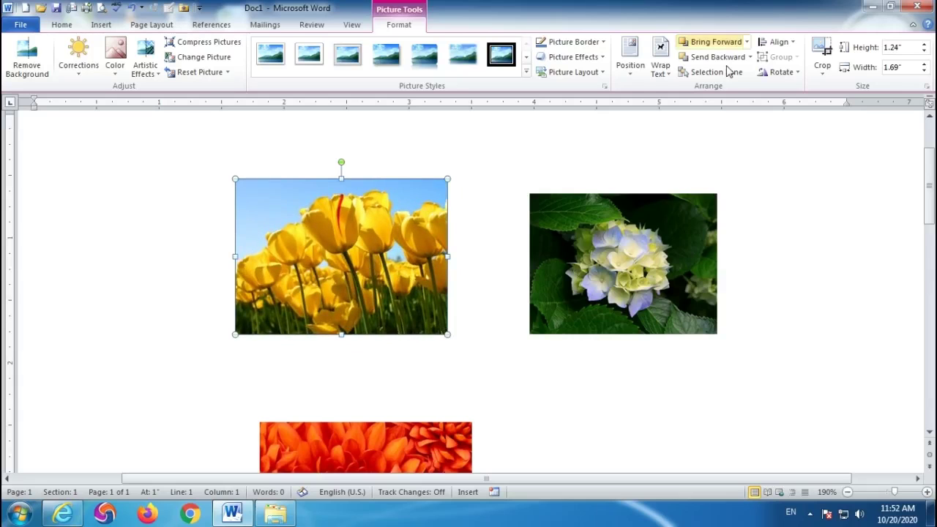
Turn the tulip picture's aspect ratio lock back on and try resizing it from its lower-right corner.
click(779, 72)
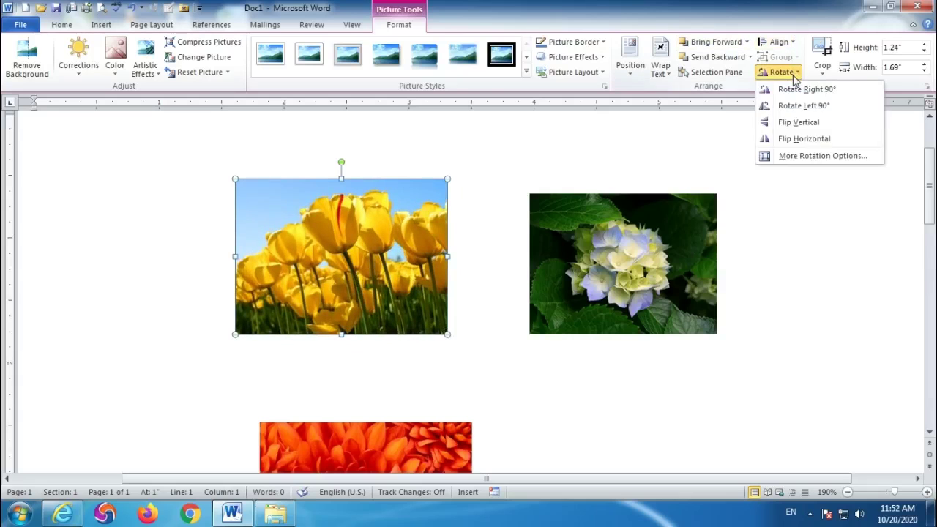
click(787, 155)
click(517, 256)
mouse_move(447, 334)
mouse_down()
mouse_move(313, 234)
mouse_move(468, 356)
mouse_move(370, 276)
mouse_move(464, 345)
mouse_move(449, 335)
mouse_up()
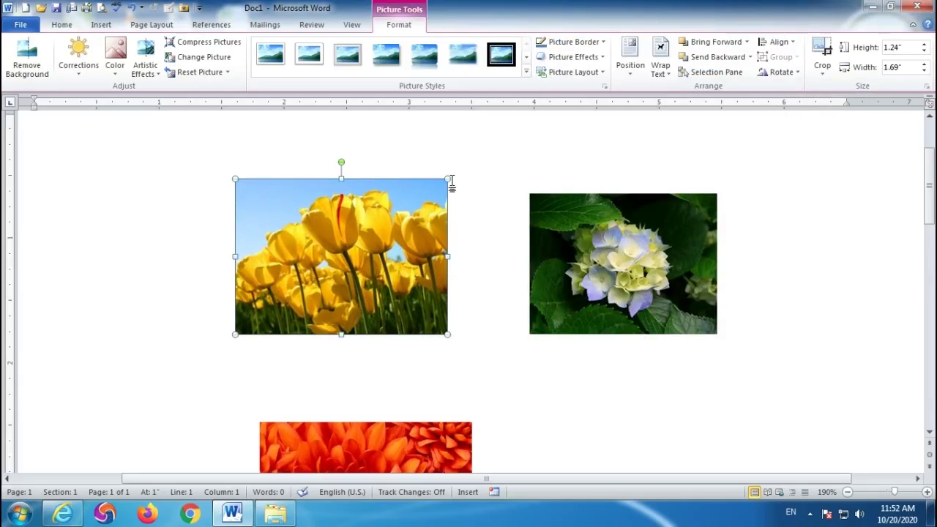